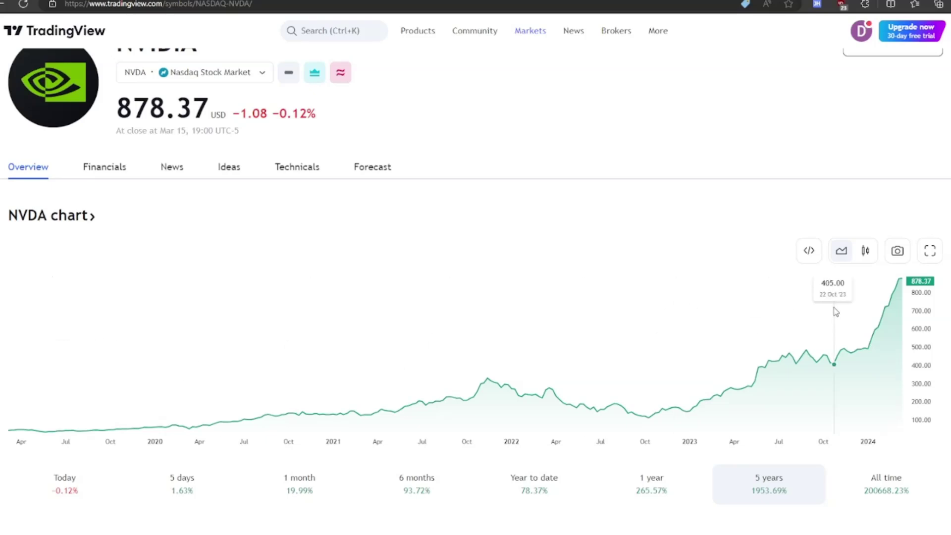
# - Review NVIDIA's overview page, covering the five-year price chart, key stats, company profile and financial performance charts
pyautogui.scroll(2, 556, 268)
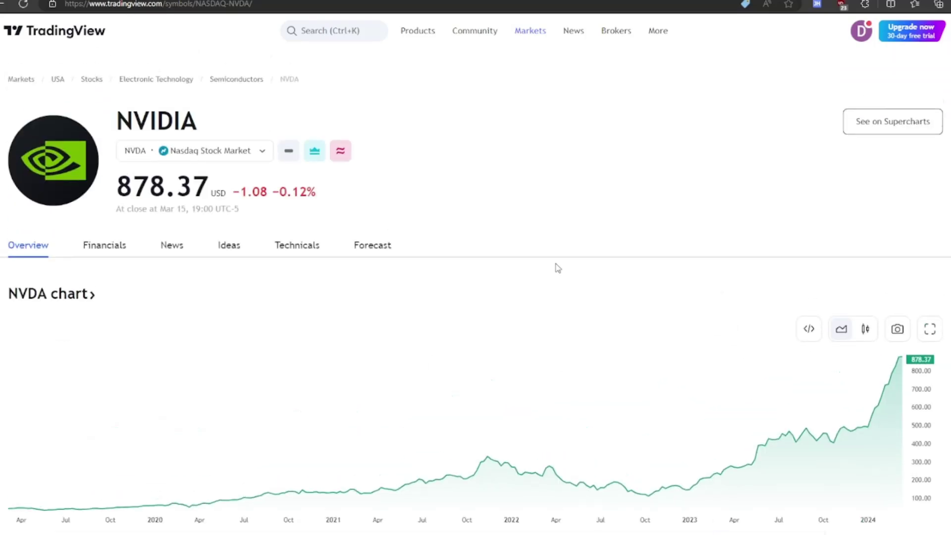
pyautogui.scroll(-4, 555, 269)
pyautogui.scroll(-2, 555, 269)
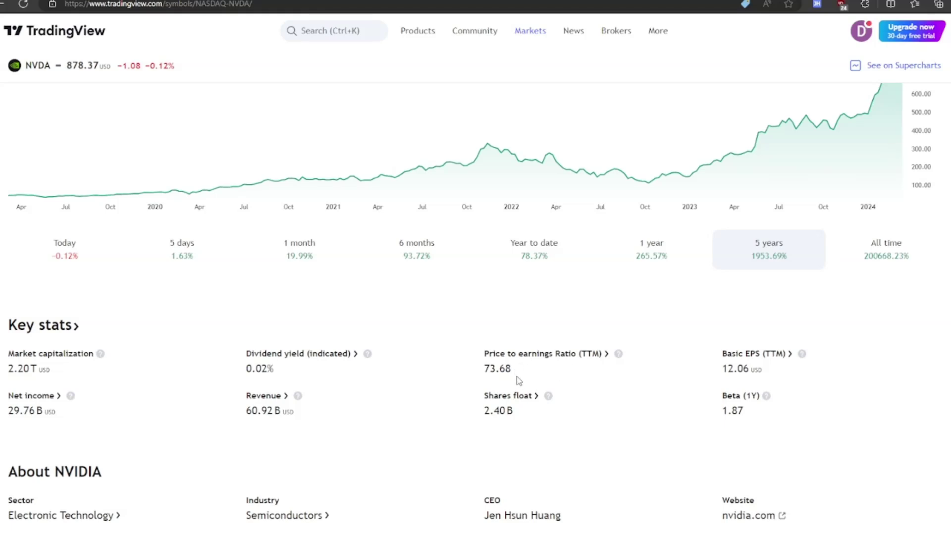
pyautogui.scroll(-1, 514, 379)
pyautogui.scroll(-5, 512, 380)
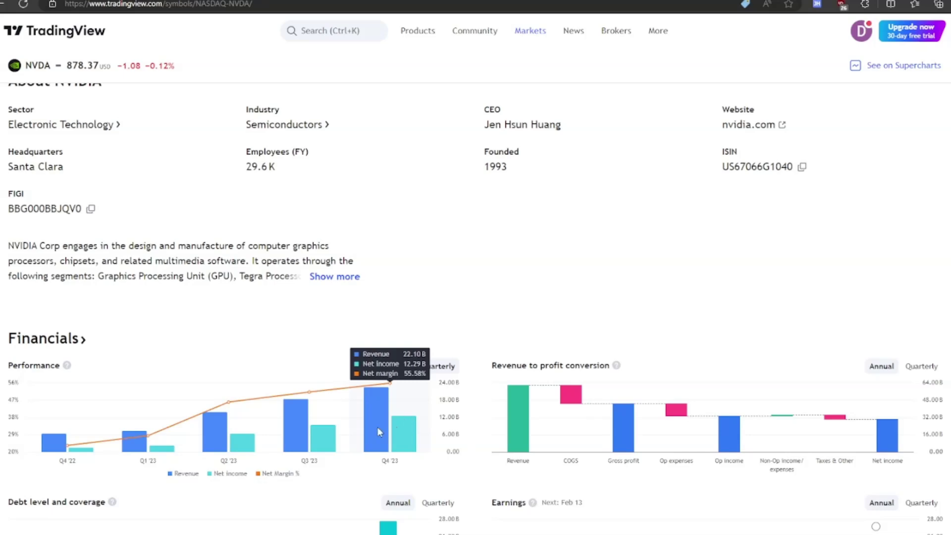
pyautogui.scroll(6, 308, 411)
pyautogui.scroll(6, 307, 409)
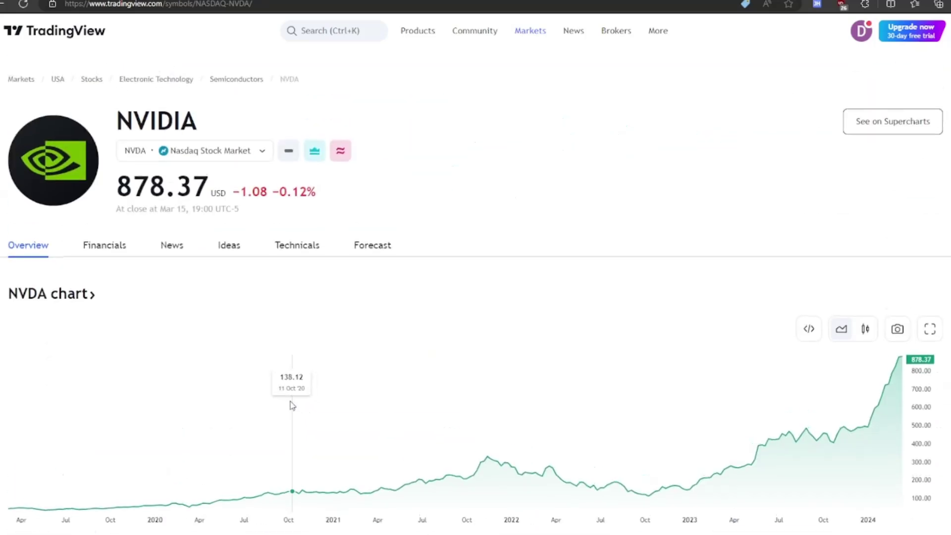
# - Open NVIDIA's income statement in the financials and show its figures annually
pyautogui.click(97, 248)
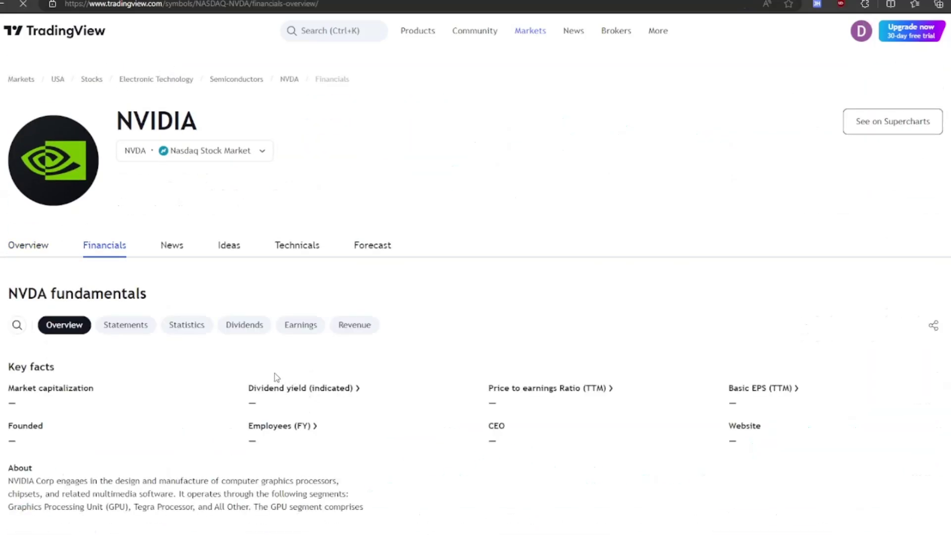
pyautogui.scroll(-2, 275, 373)
pyautogui.click(123, 246)
pyautogui.scroll(-3, 357, 348)
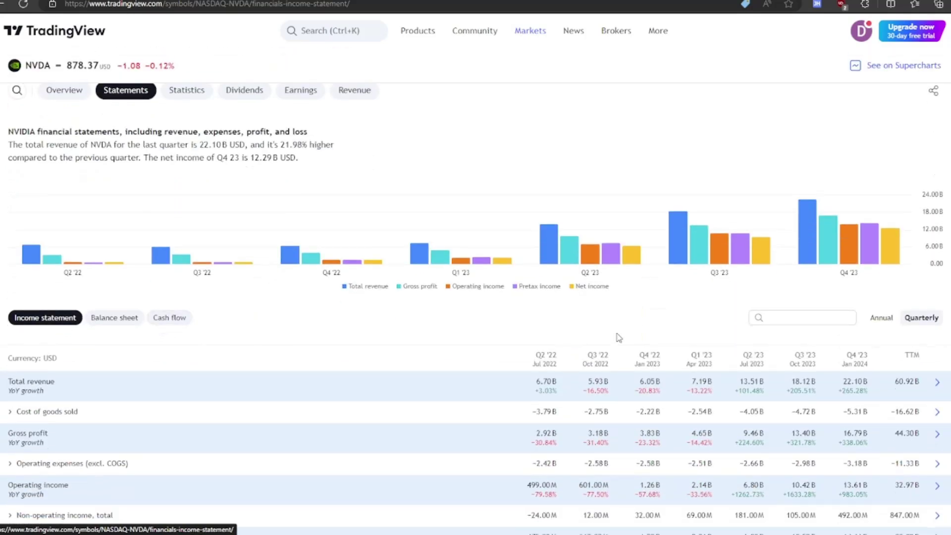
pyautogui.click(873, 320)
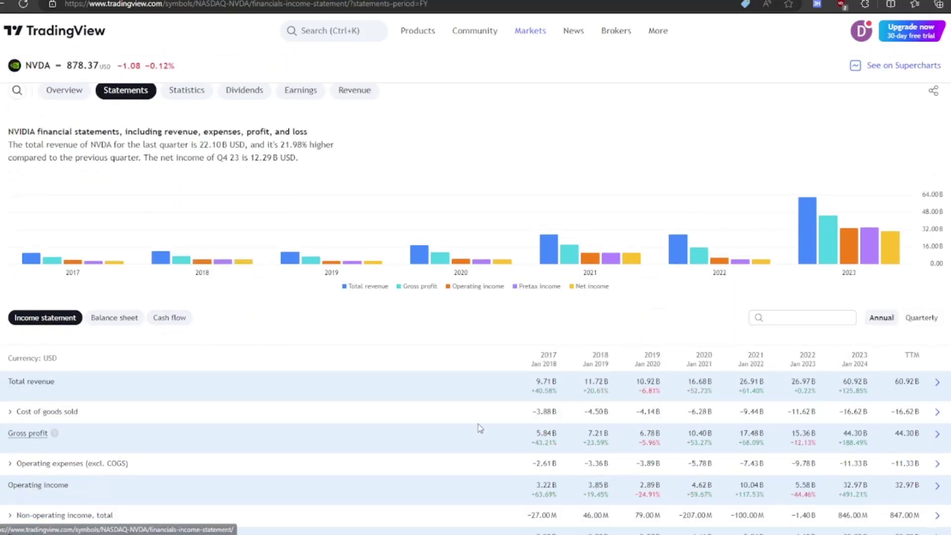
# - Compare NVIDIA's annual total revenue and growth for 2021 and 2022 by highlighting those figures in the income statement
pyautogui.scroll(-2, 478, 411)
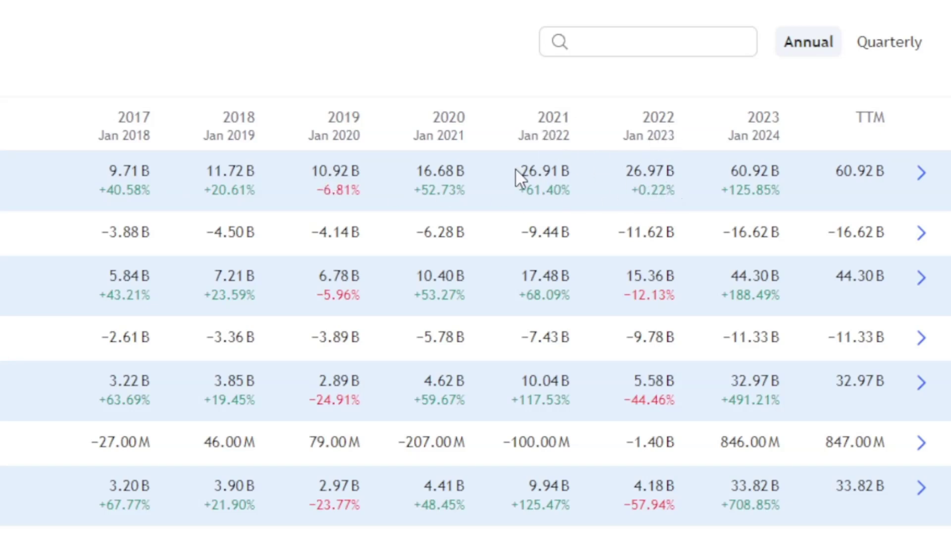
pyautogui.moveTo(516, 169); pyautogui.dragTo(682, 187)
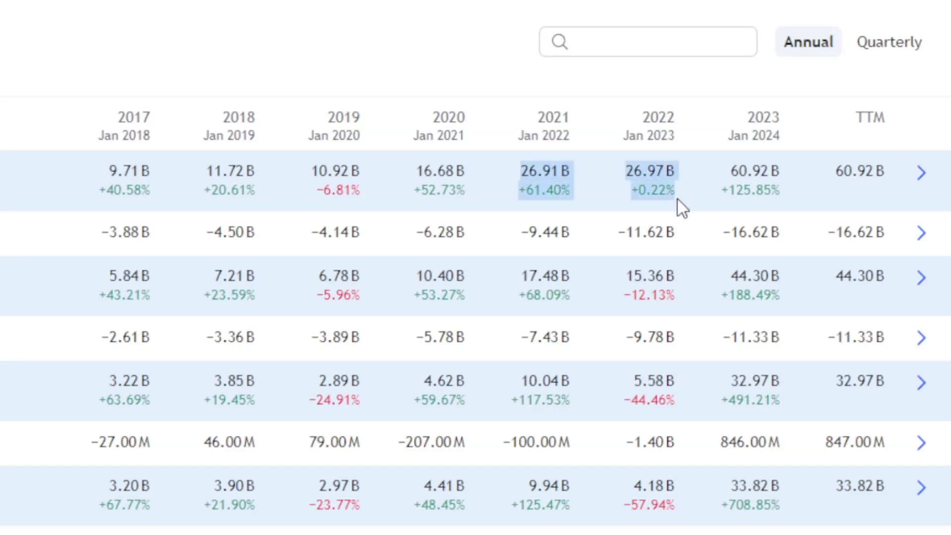
pyautogui.click(611, 188)
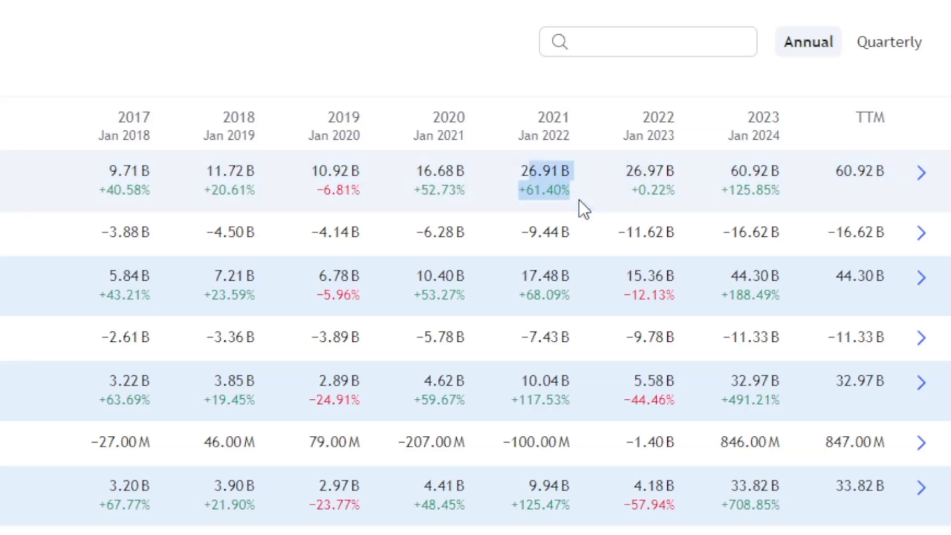
pyautogui.click(566, 191)
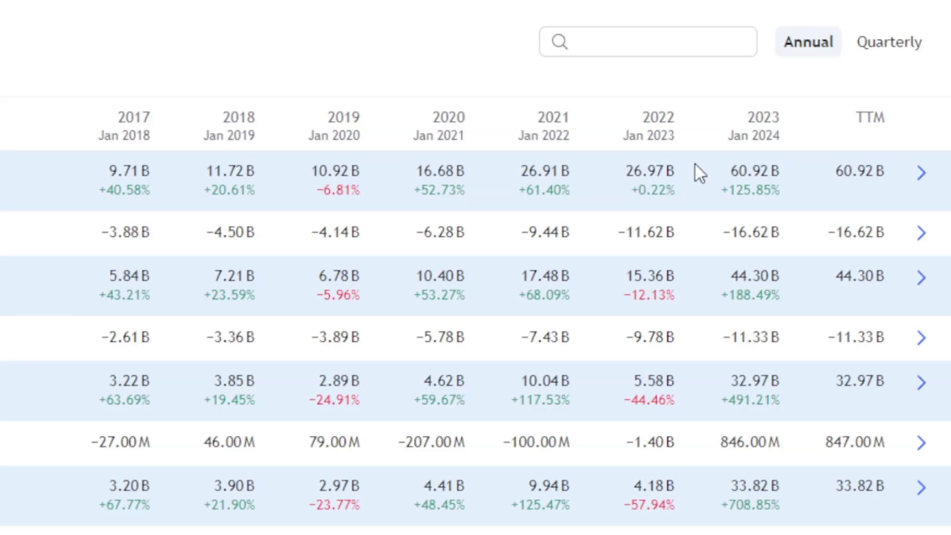
# - Switch the statements to quarterly figures and review the income statement, balance sheet and cash flow
pyautogui.click(889, 42)
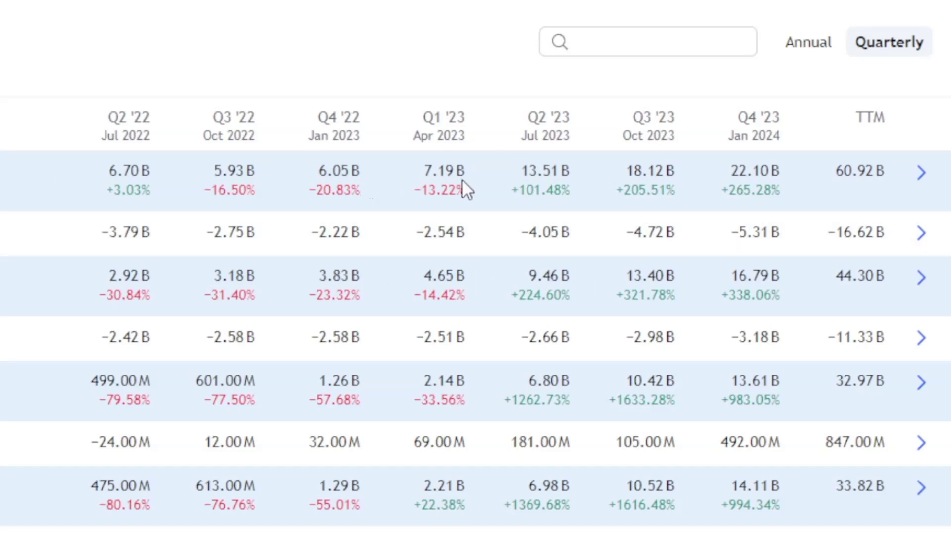
pyautogui.scroll(-5, 582, 312)
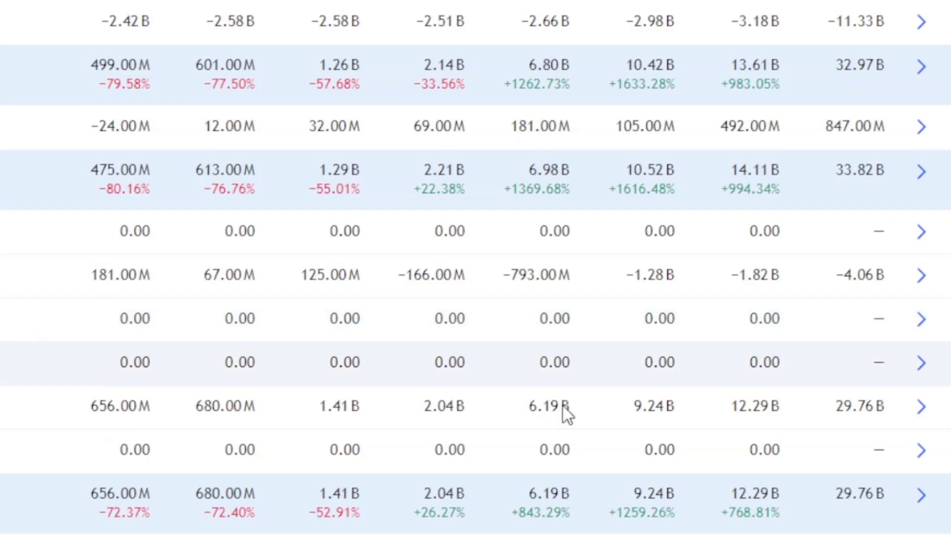
pyautogui.scroll(10, 240, 392)
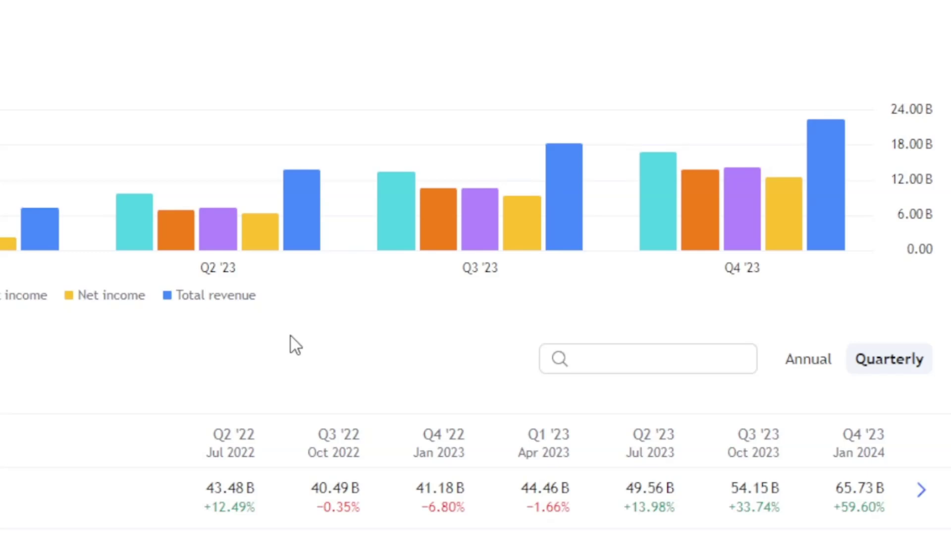
pyautogui.scroll(-3, 290, 336)
pyautogui.scroll(-2, 290, 335)
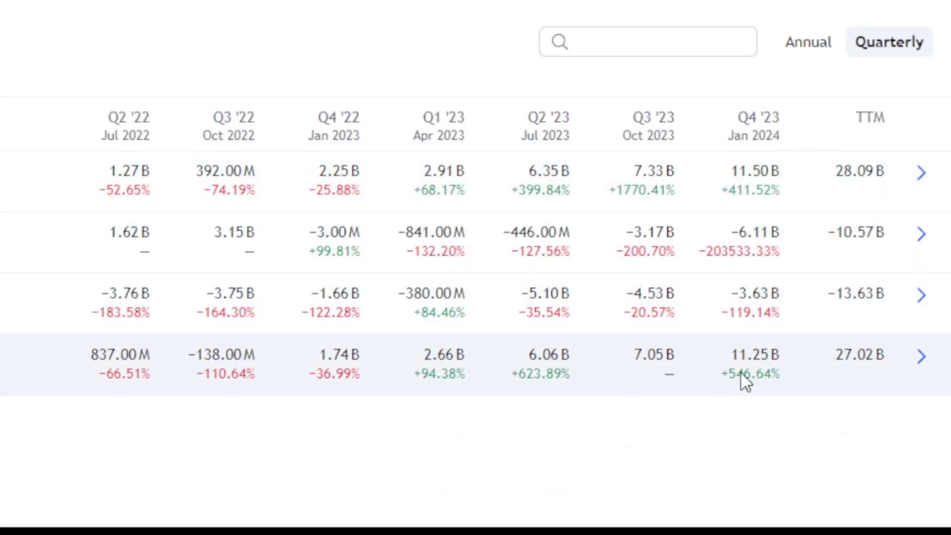
# - Return to annual figures and examine the income statement's net income and earnings per share rows
pyautogui.click(814, 43)
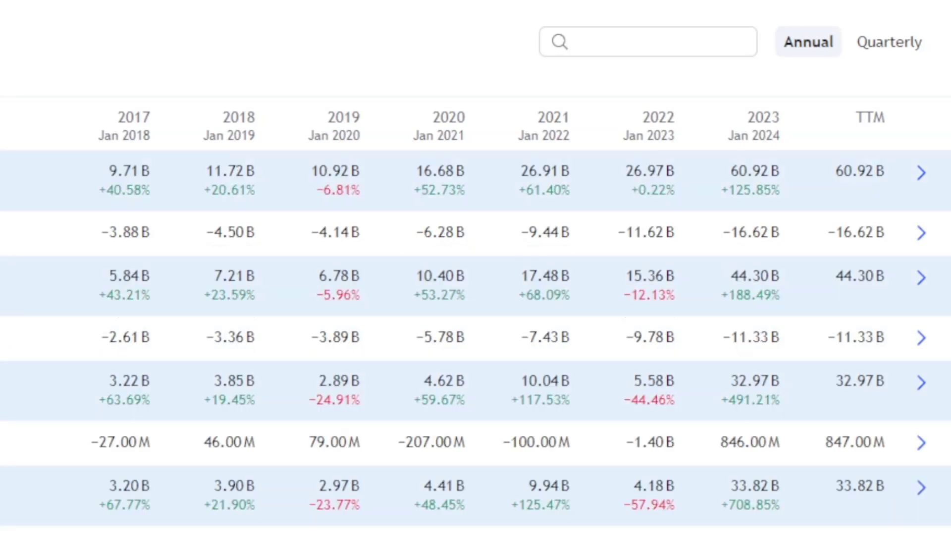
pyautogui.scroll(-9, 713, 357)
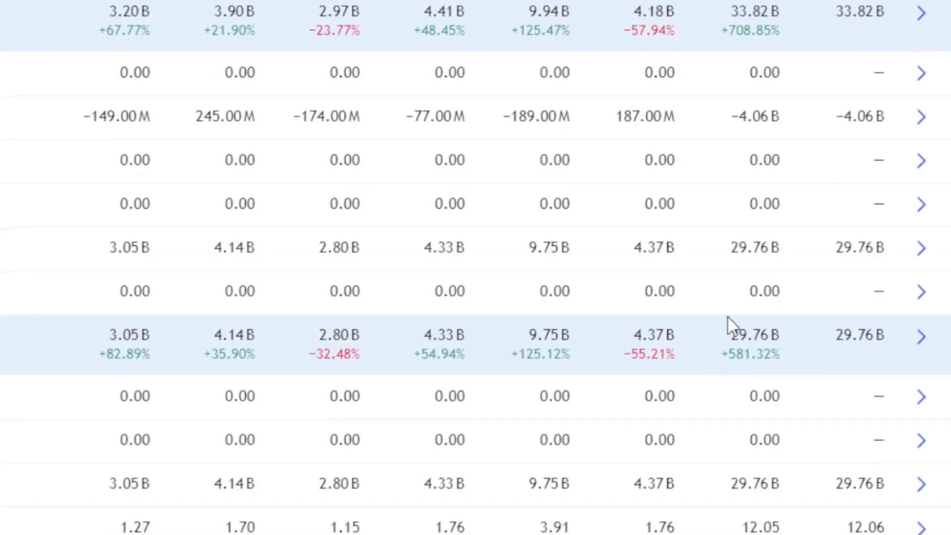
pyautogui.scroll(-3, 726, 316)
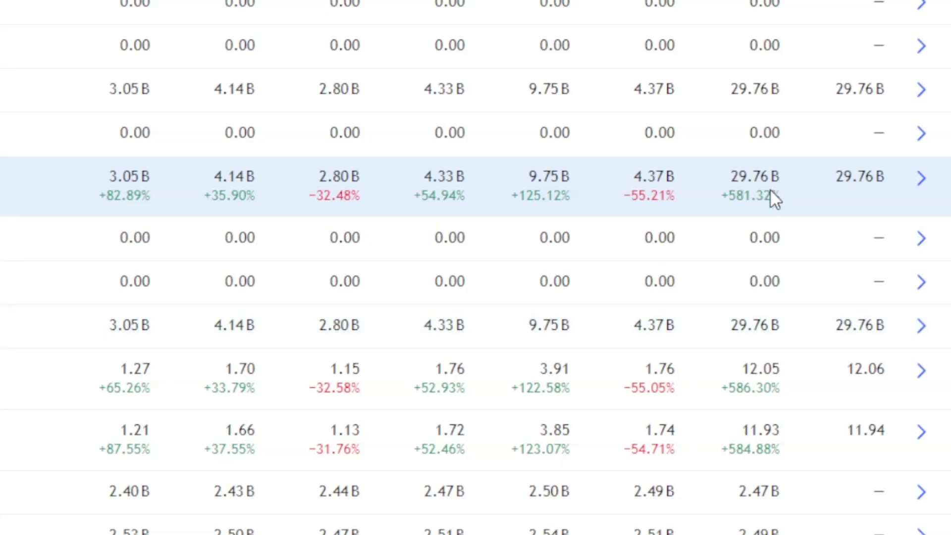
pyautogui.scroll(18, 769, 188)
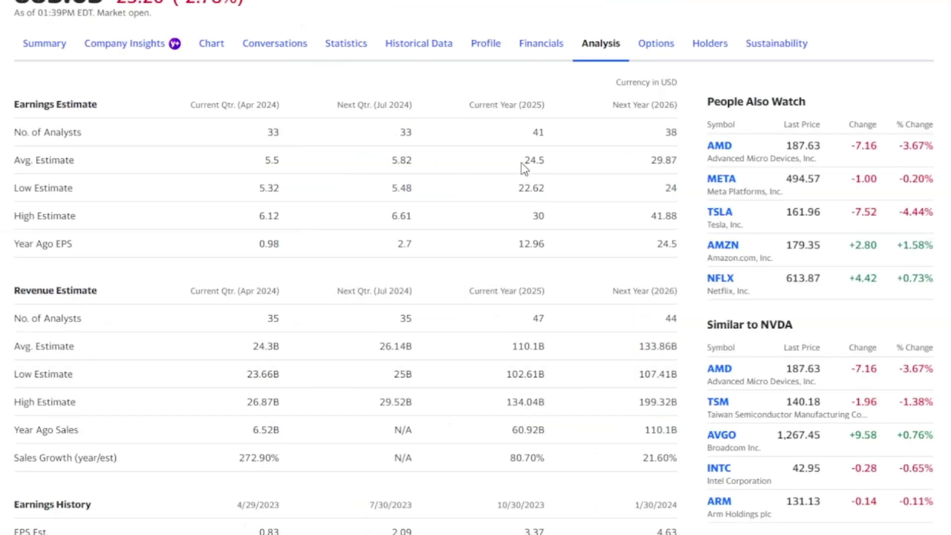
# - On the Yahoo Finance analysis page for NVDA, highlight the average earnings estimates for 2025 and 2026 in turn
pyautogui.moveTo(521, 163); pyautogui.dragTo(537, 162)
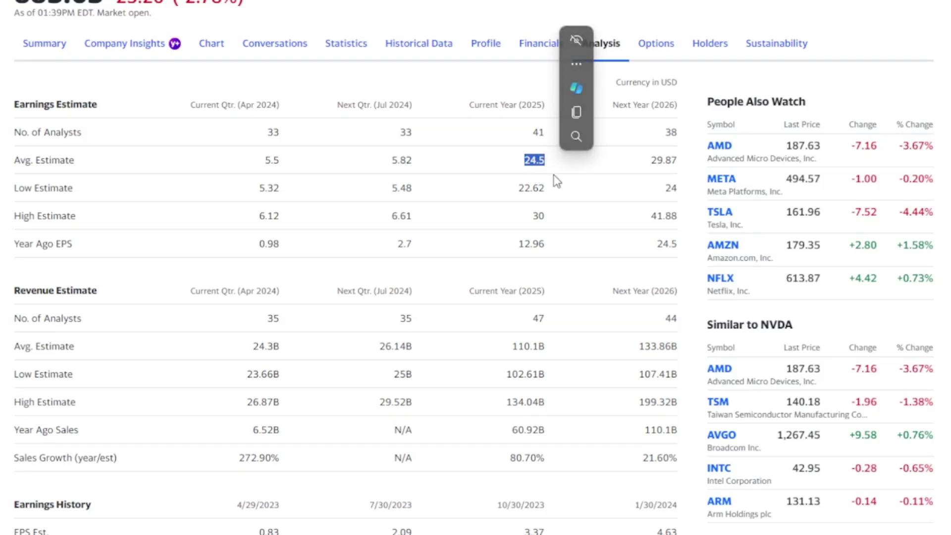
pyautogui.click(545, 154)
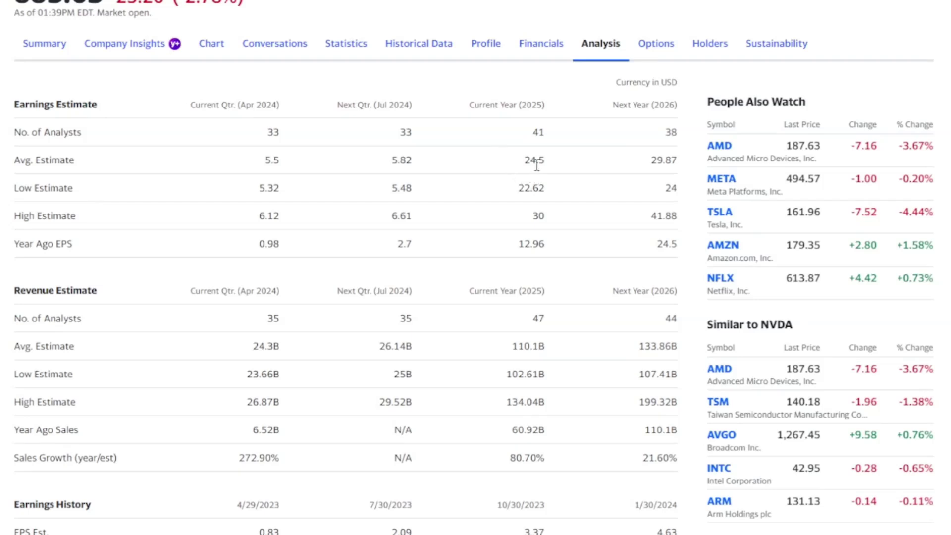
pyautogui.moveTo(649, 165); pyautogui.dragTo(679, 165)
pyautogui.click(661, 167)
# - Highlight the low and average revenue estimates for 2025, followed by the 2026 revenue estimates from average to sales growth
pyautogui.moveTo(504, 378); pyautogui.dragTo(544, 379)
pyautogui.click(550, 381)
pyautogui.moveTo(509, 347); pyautogui.dragTo(546, 347)
pyautogui.click(520, 353)
pyautogui.moveTo(659, 350); pyautogui.dragTo(676, 460)
pyautogui.click(622, 374)
pyautogui.moveTo(639, 376); pyautogui.dragTo(679, 465)
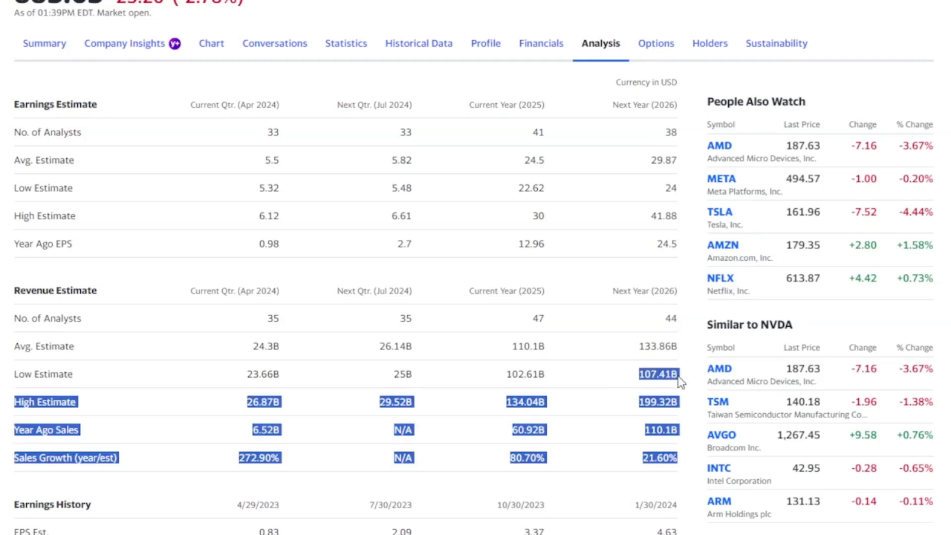
pyautogui.click(679, 377)
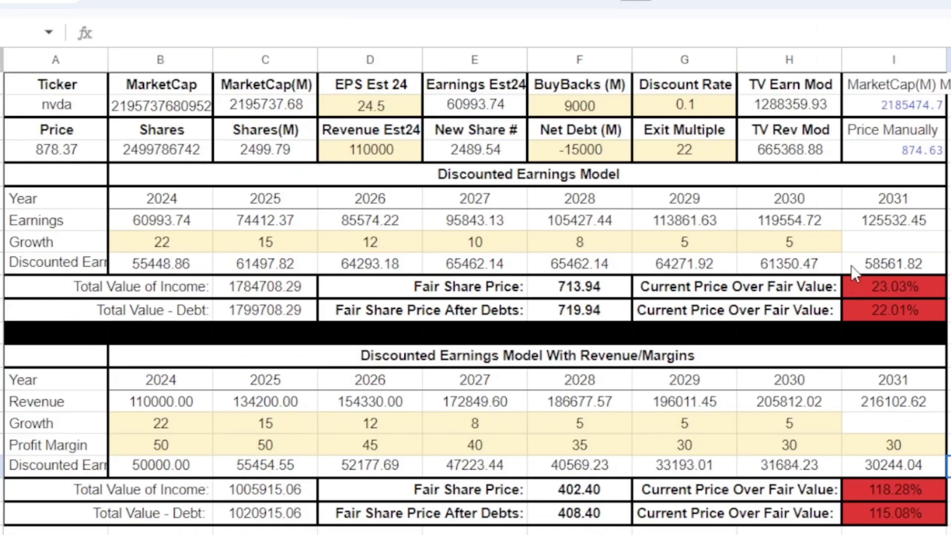
# - In the nvda valuation spreadsheet, inspect the EPS and revenue estimates, buybacks, net debt, discount rate and exit multiple inputs
pyautogui.click(357, 107)
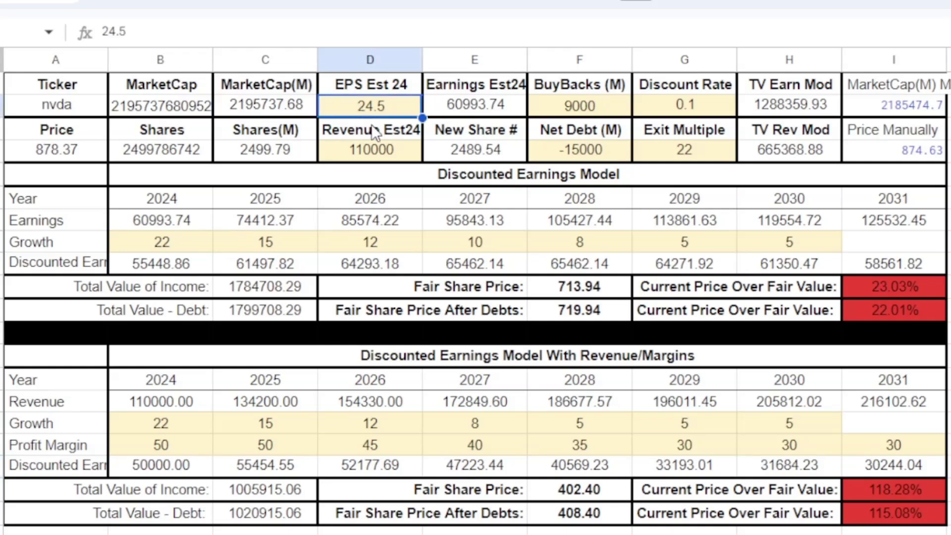
pyautogui.click(372, 153)
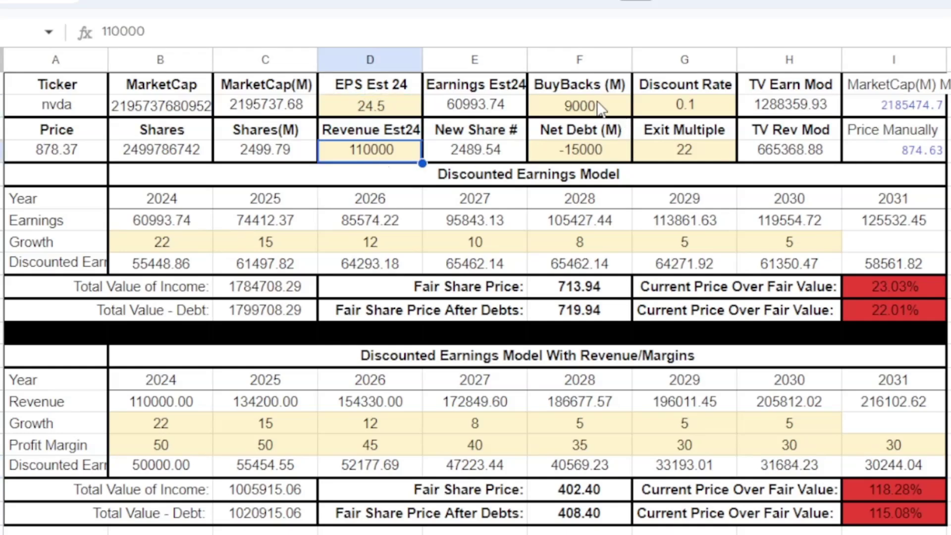
pyautogui.click(568, 110)
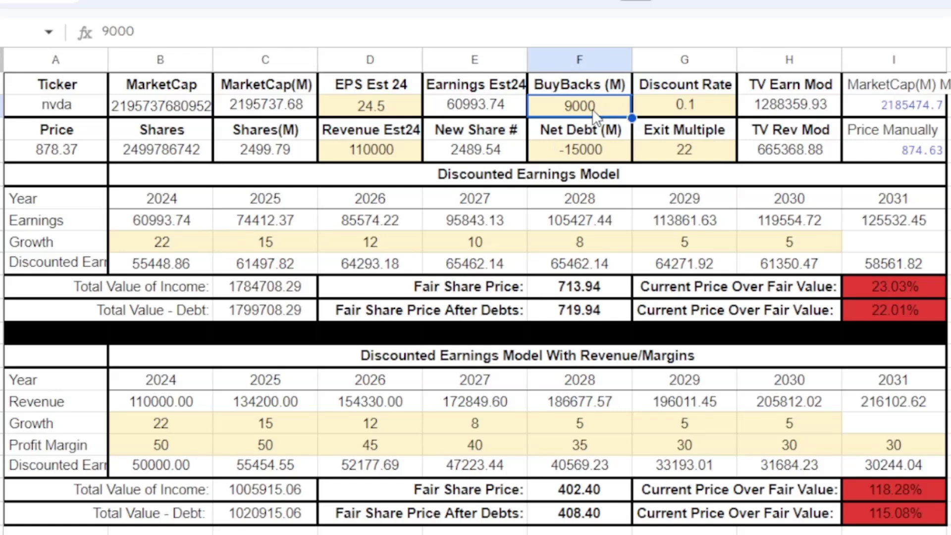
pyautogui.click(577, 155)
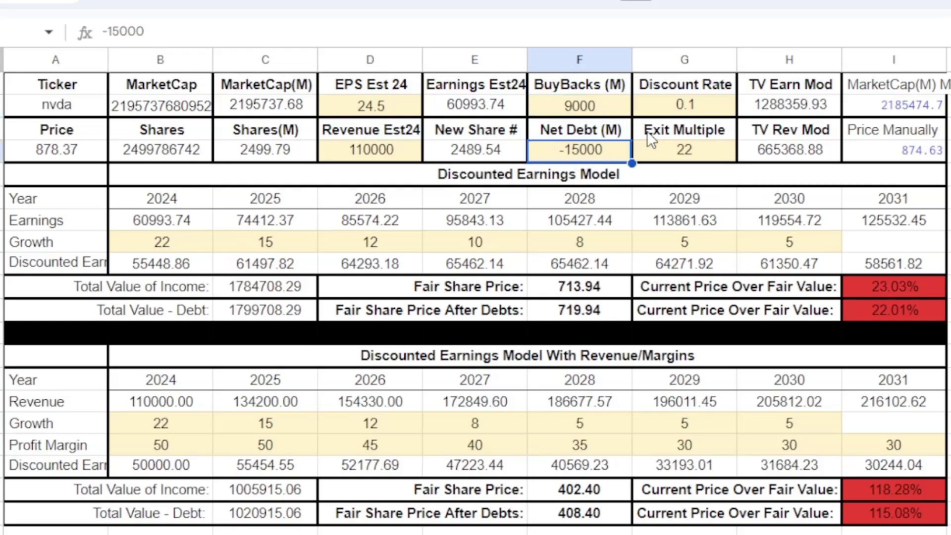
pyautogui.click(703, 106)
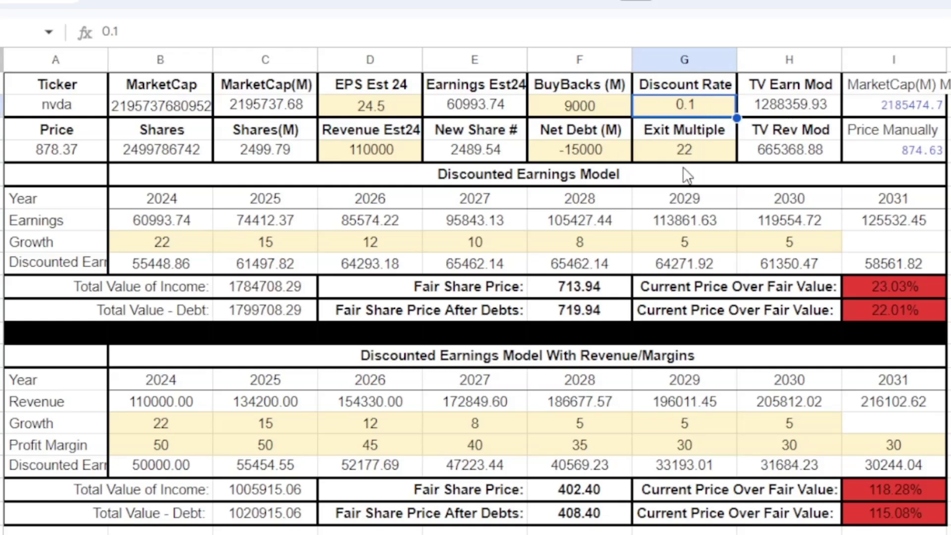
pyautogui.click(711, 154)
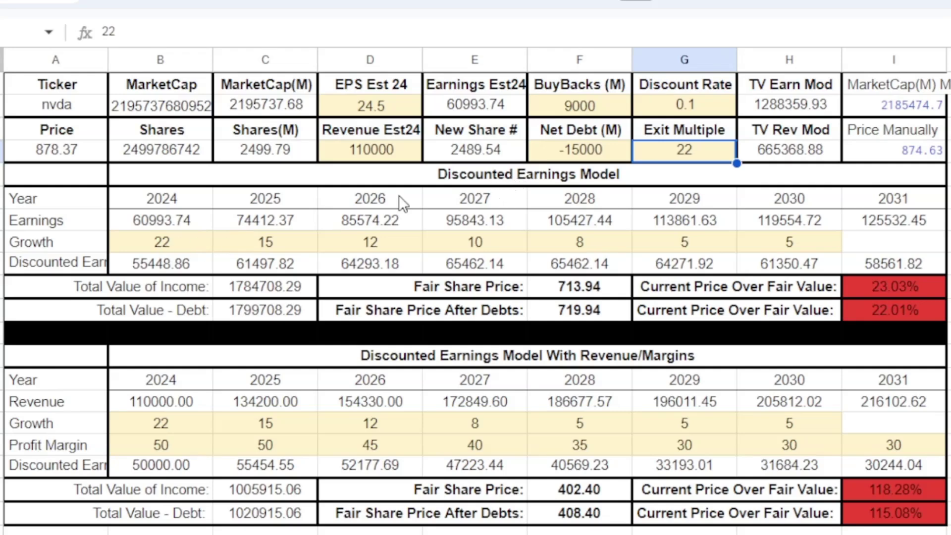
# - Examine the yearly growth assumptions from 2024 to 2030 in the Discounted Earnings Model
pyautogui.click(174, 246)
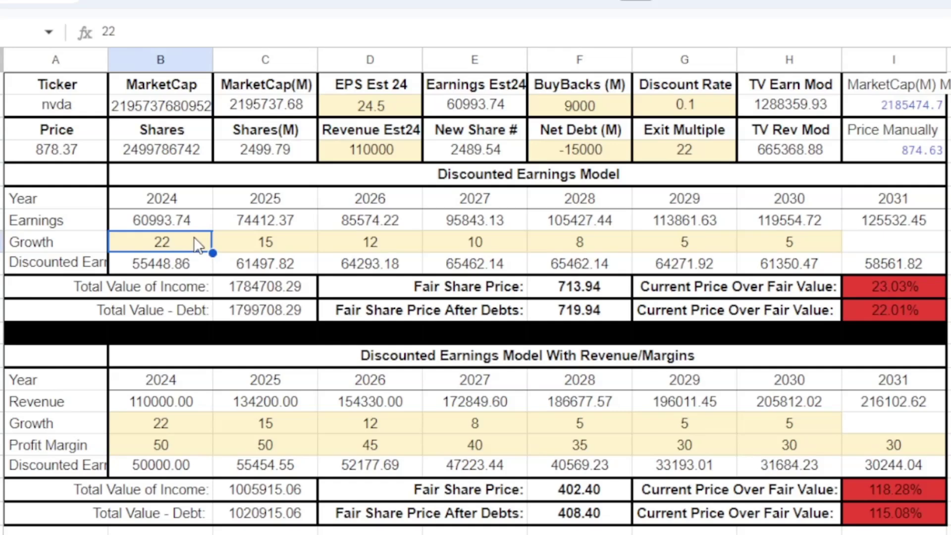
pyautogui.moveTo(194, 243); pyautogui.dragTo(828, 239)
pyautogui.click(851, 243)
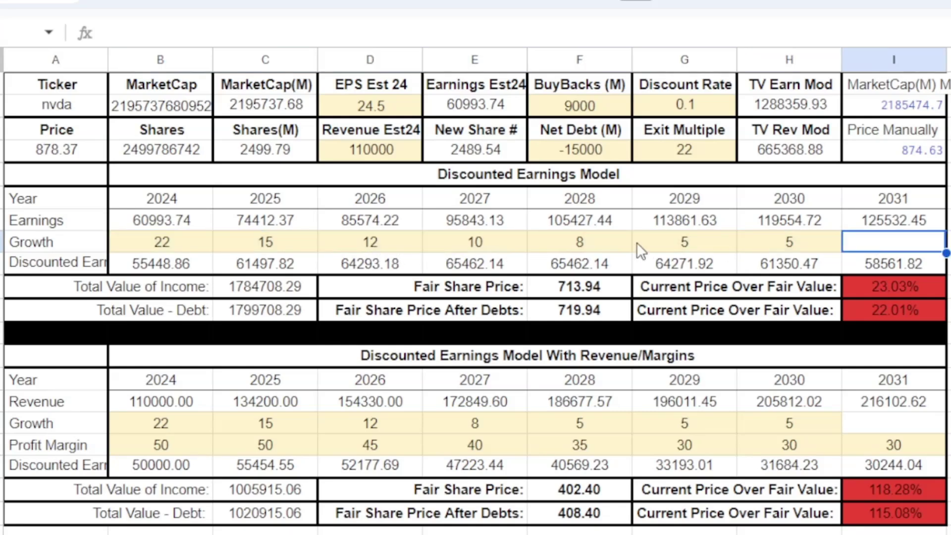
pyautogui.click(266, 242)
pyautogui.click(373, 243)
pyautogui.click(495, 243)
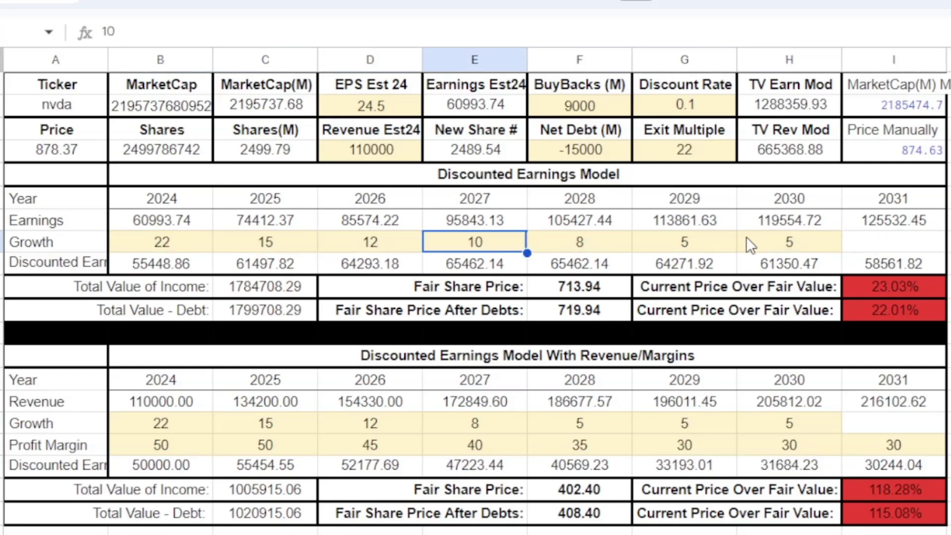
pyautogui.click(790, 240)
pyautogui.click(852, 243)
pyautogui.moveTo(129, 238); pyautogui.dragTo(779, 242)
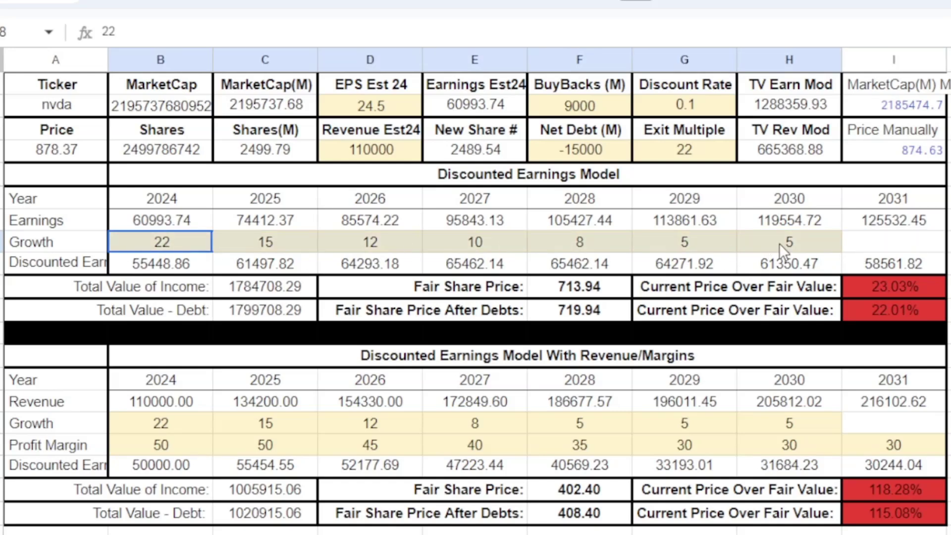
pyautogui.click(870, 248)
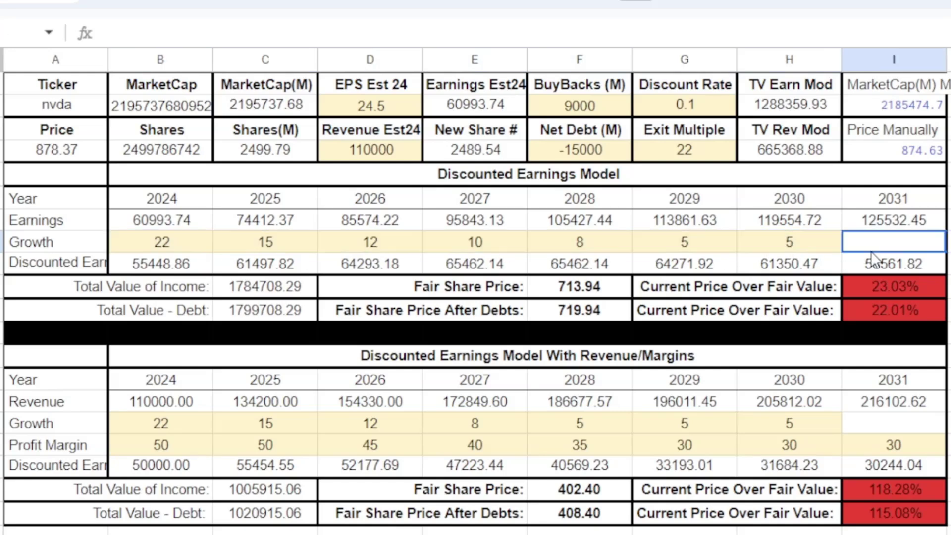
# - Inspect the Discounted Earnings Model's fair share price before and after debts
pyautogui.click(569, 292)
pyautogui.click(570, 313)
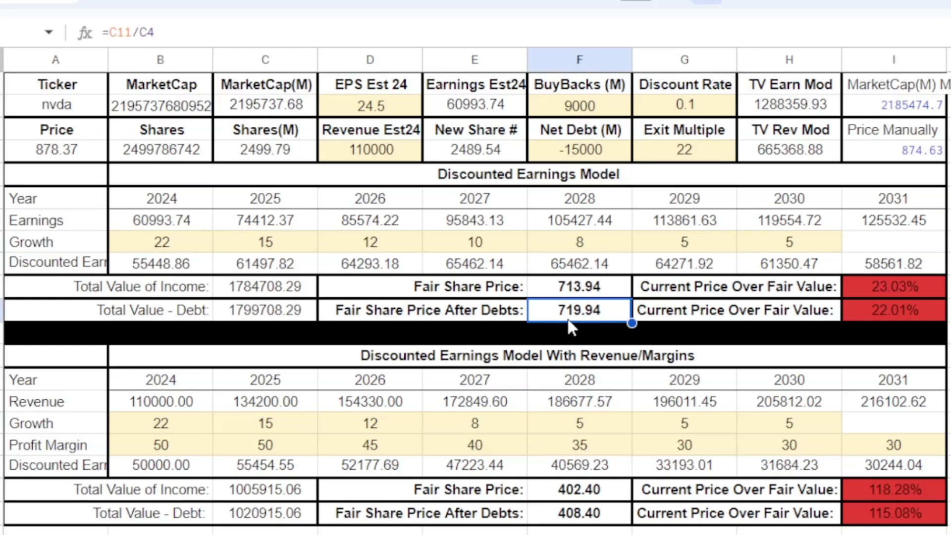
# - Compare the yearly growth assumptions of the Discounted Earnings Model with those of the Discounted Earnings Model With Revenue/Margins
pyautogui.moveTo(166, 243); pyautogui.dragTo(787, 250)
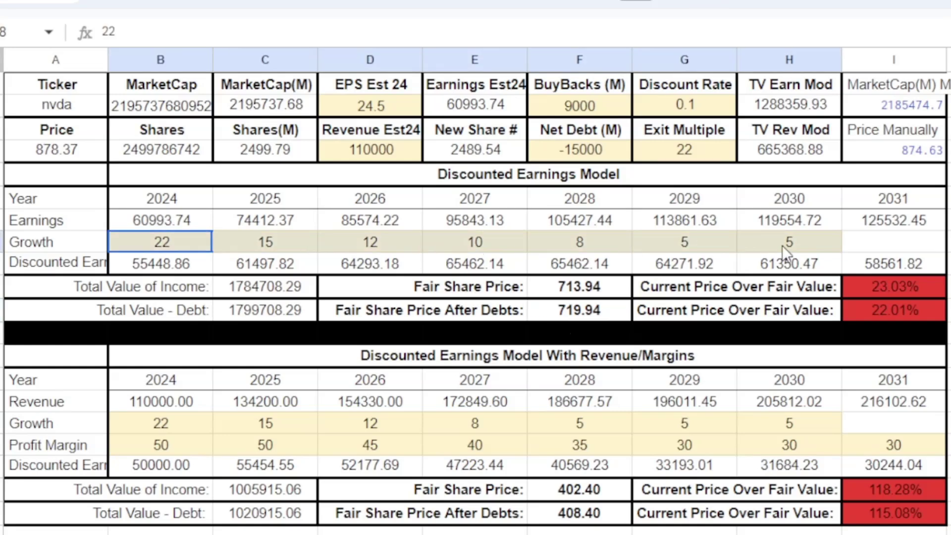
pyautogui.click(885, 251)
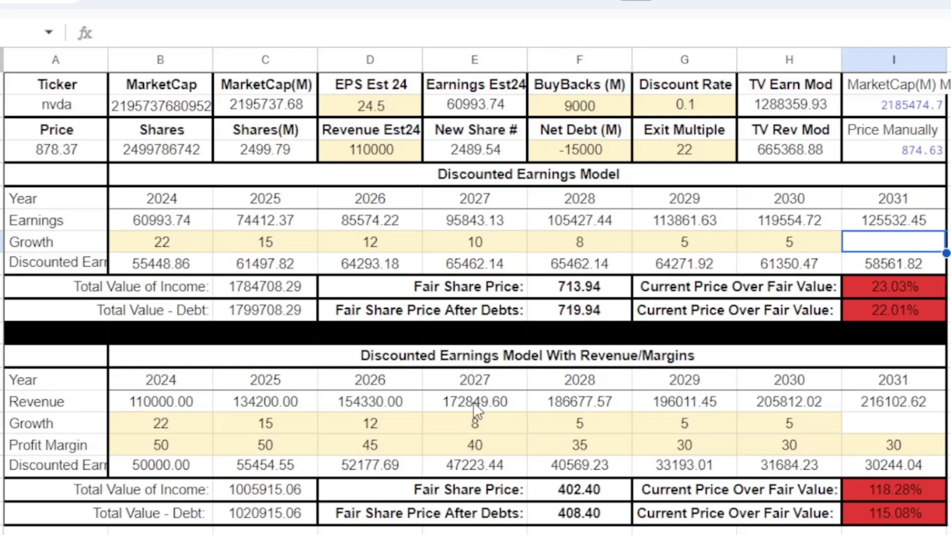
pyautogui.click(145, 426)
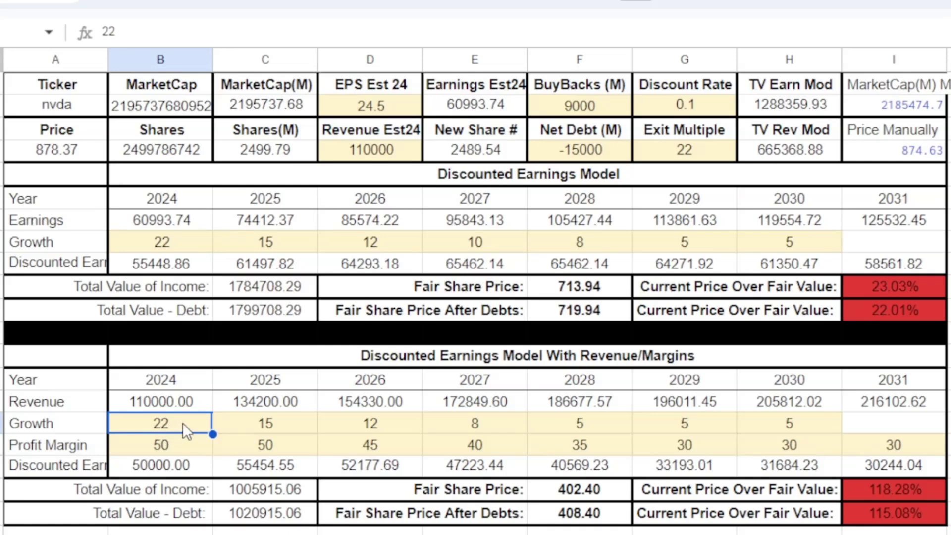
pyautogui.moveTo(153, 427); pyautogui.dragTo(788, 430)
pyautogui.click(884, 421)
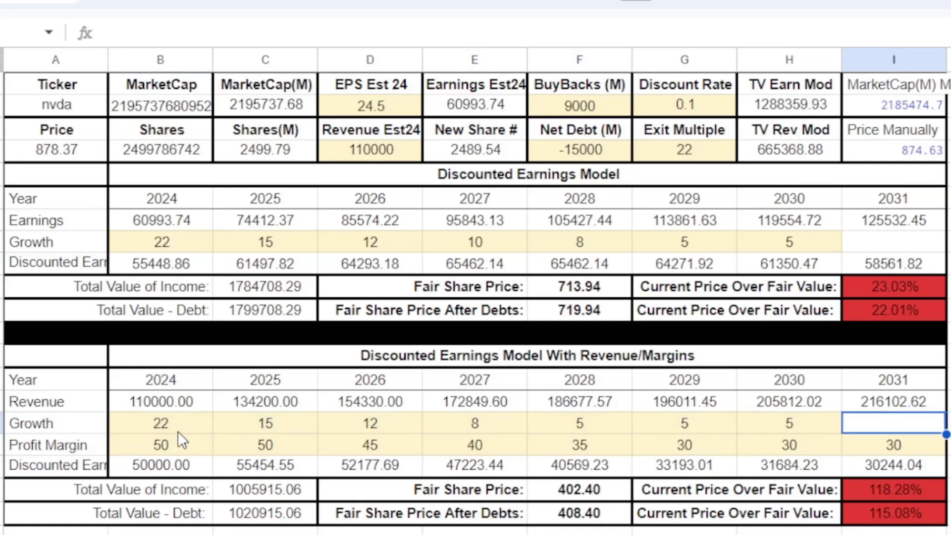
pyautogui.moveTo(179, 426); pyautogui.dragTo(626, 417)
pyautogui.click(708, 420)
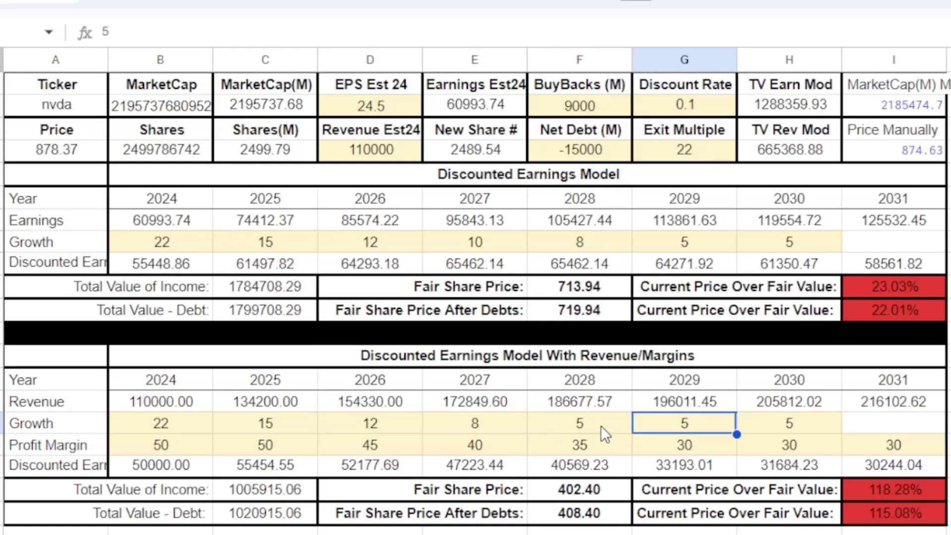
pyautogui.moveTo(189, 419); pyautogui.dragTo(732, 421)
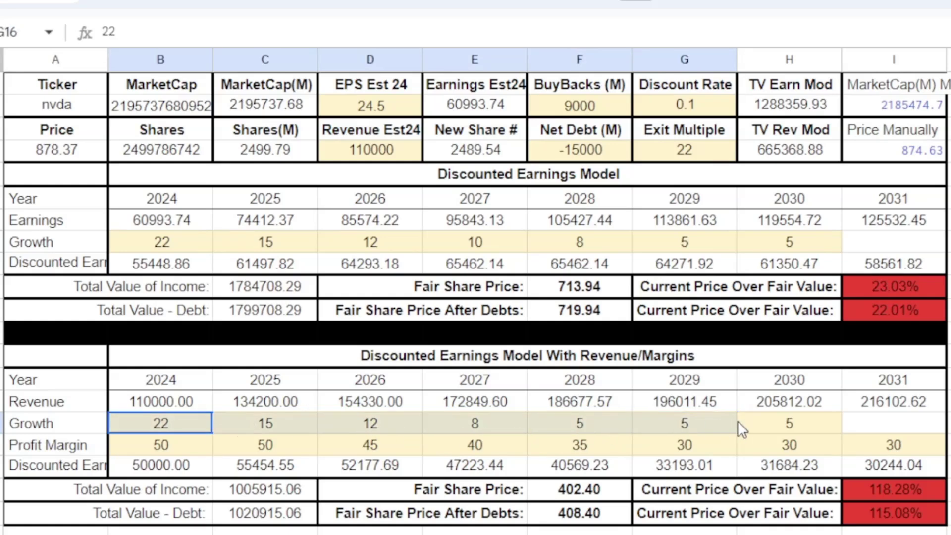
pyautogui.moveTo(170, 426); pyautogui.dragTo(761, 421)
pyautogui.click(857, 420)
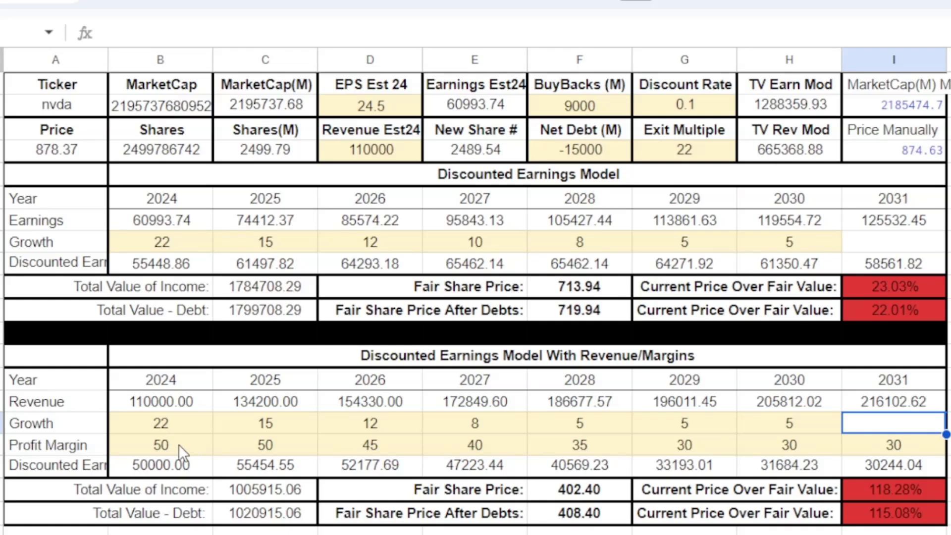
# - Examine the yearly profit margin assumptions from 2024 to 2031 in the Discounted Earnings Model With Revenue/Margins
pyautogui.moveTo(179, 444); pyautogui.dragTo(355, 445)
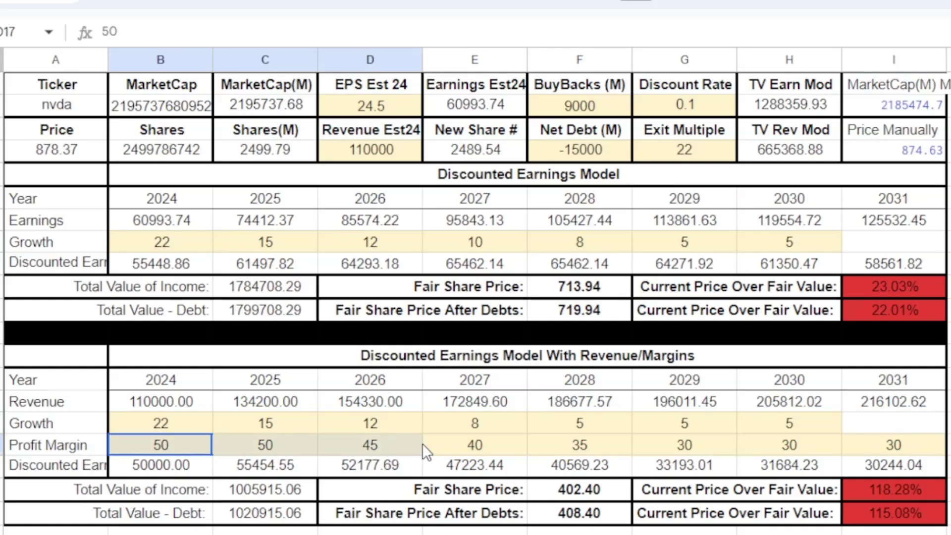
pyautogui.moveTo(422, 443)
pyautogui.mouseDown()
pyautogui.moveTo(461, 444)
pyautogui.moveTo(416, 445)
pyautogui.mouseUp()
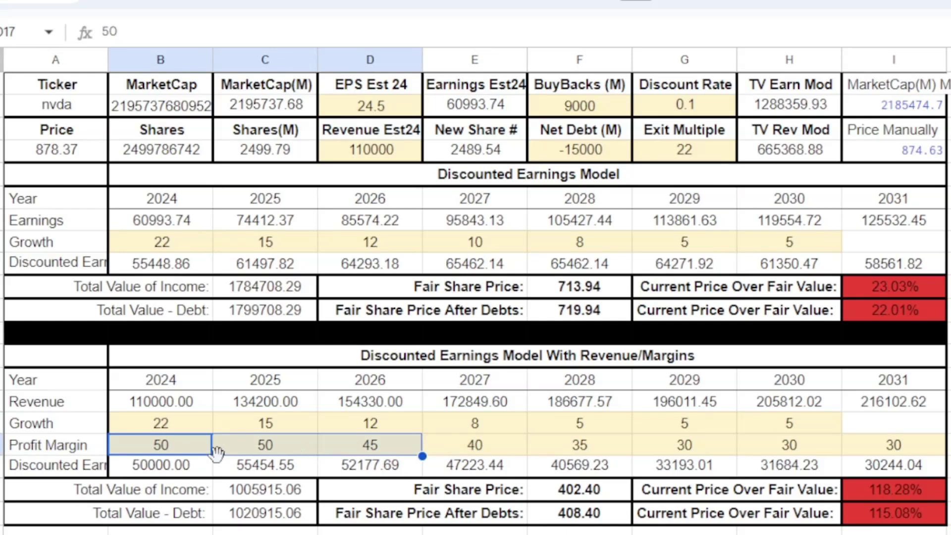
pyautogui.click(174, 444)
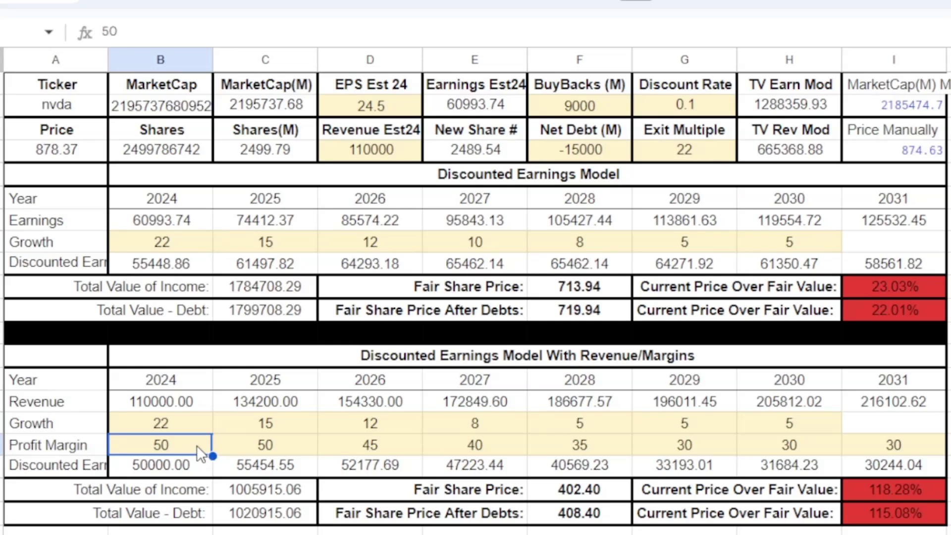
pyautogui.moveTo(197, 444); pyautogui.dragTo(870, 443)
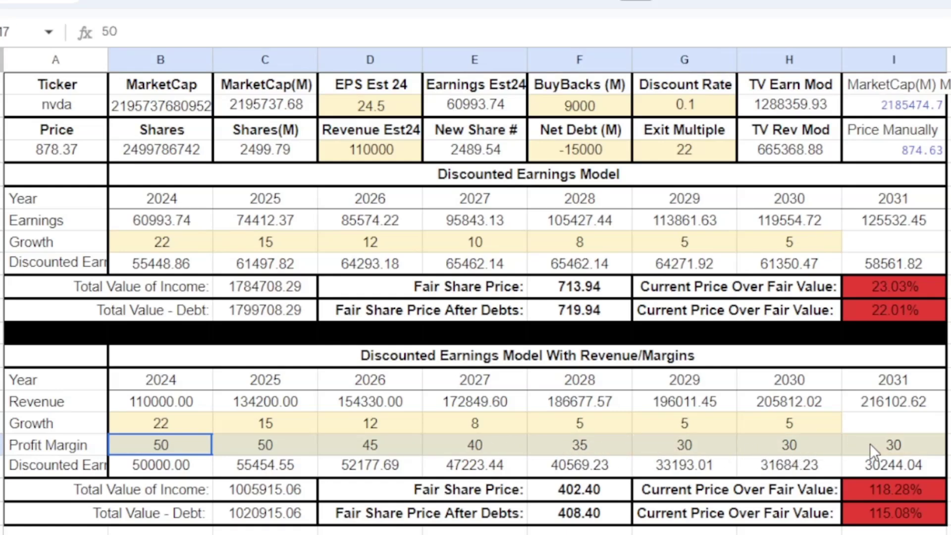
pyautogui.click(901, 423)
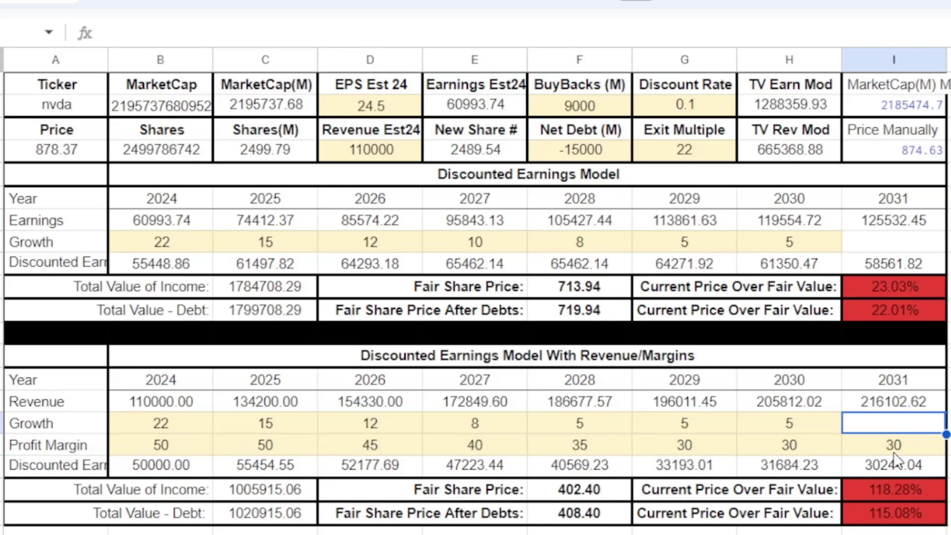
pyautogui.moveTo(886, 448); pyautogui.dragTo(871, 421)
pyautogui.click(871, 418)
# - Set the revenue growth to 20 for every year from 2025 to 2030 in the Revenue/Margins model
pyautogui.click(269, 424)
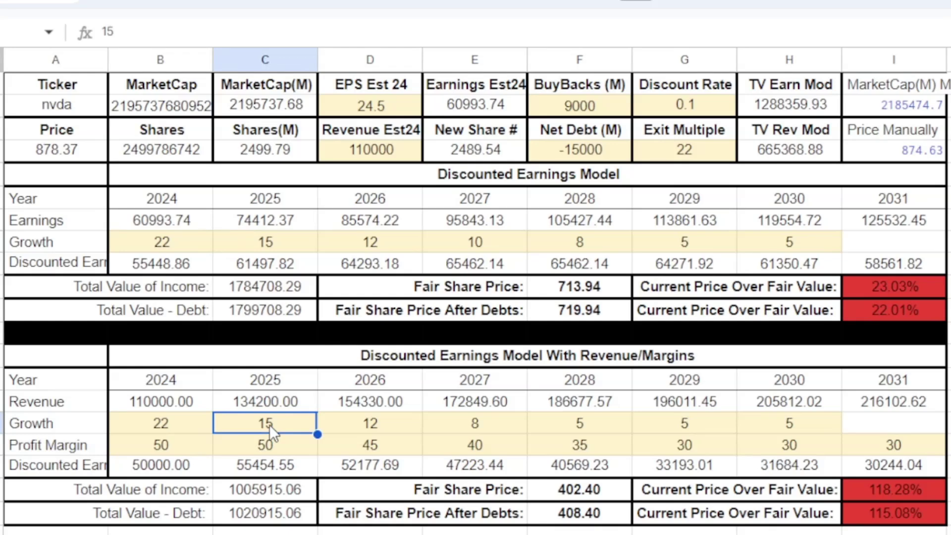
pyautogui.write('20')
pyautogui.click(396, 426)
pyautogui.write('20')
pyautogui.click(515, 426)
pyautogui.write('20')
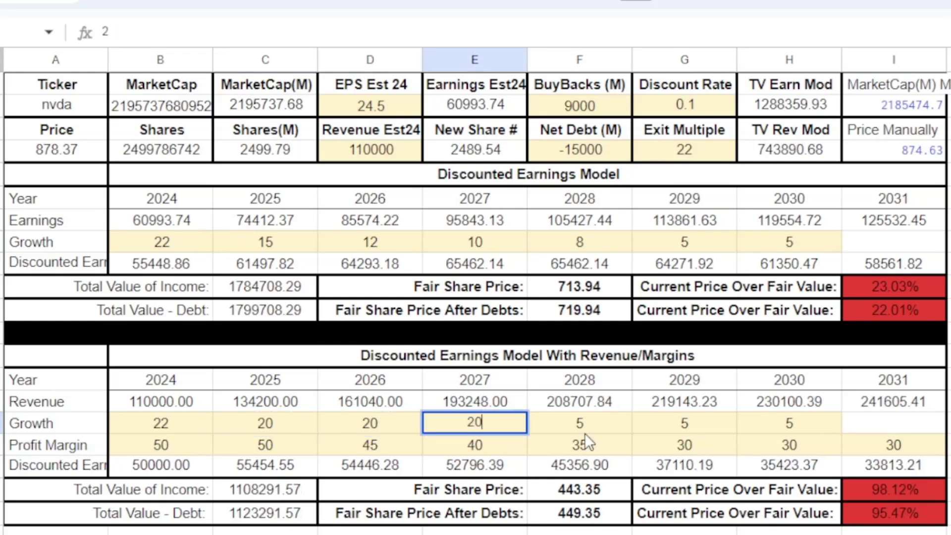
pyautogui.click(609, 426)
pyautogui.write('20')
pyautogui.click(679, 426)
pyautogui.write('20')
pyautogui.click(748, 426)
pyautogui.write('20')
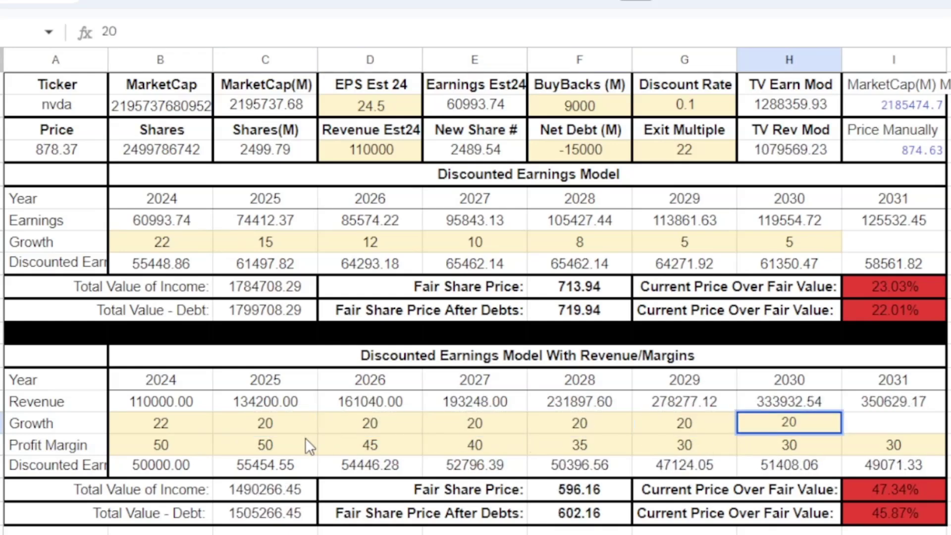
# - Set the profit margin to 50 for every year from 2026 to 2030 in the Revenue/Margins model
pyautogui.click(391, 445)
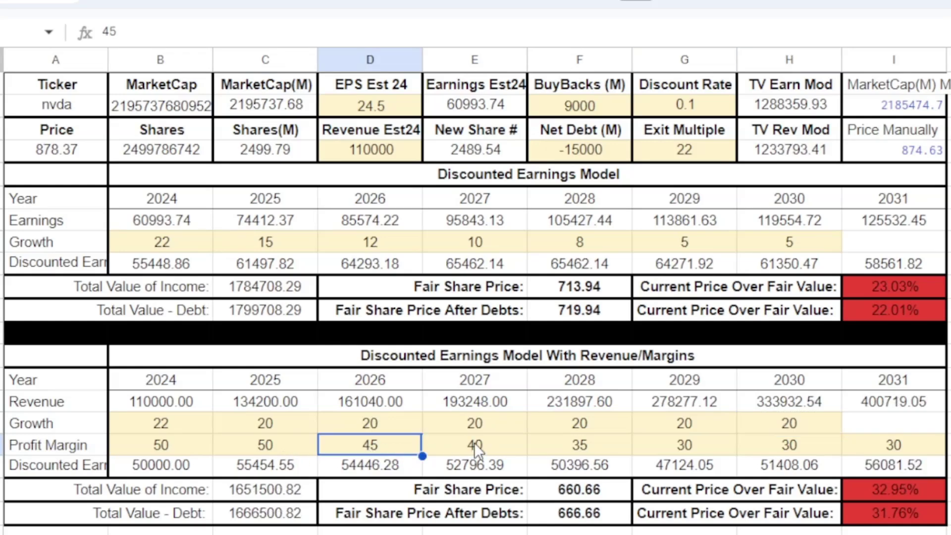
pyautogui.write('50')
pyautogui.press('Tab')
pyautogui.write('50')
pyautogui.press('Tab')
pyautogui.write('5')
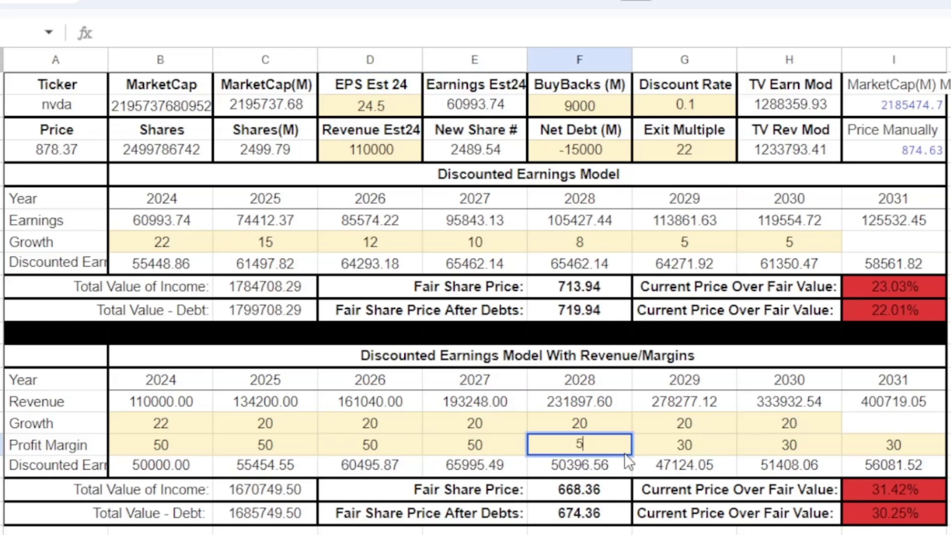
pyautogui.write('0')
pyautogui.press('Tab')
pyautogui.write('50')
pyautogui.write('0')
# - Set the 2031 profit margin to 50 in the Revenue/Margins model
pyautogui.click(868, 449)
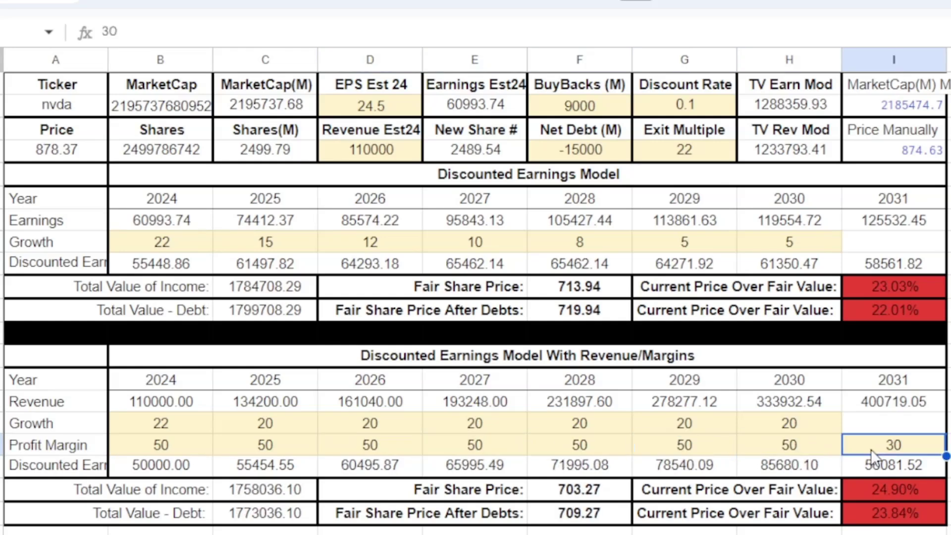
pyautogui.write('5-')
pyautogui.click(917, 452)
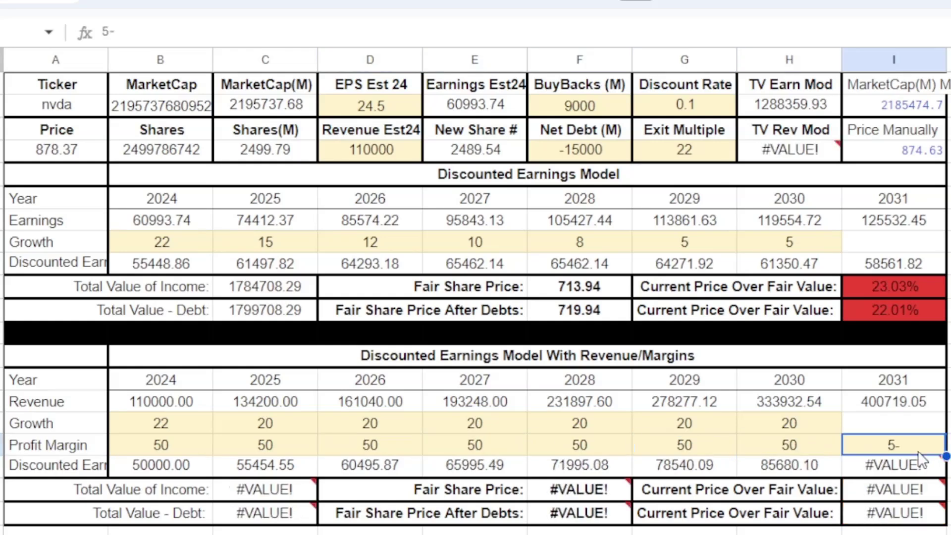
pyautogui.write('50')
pyautogui.press('Return')
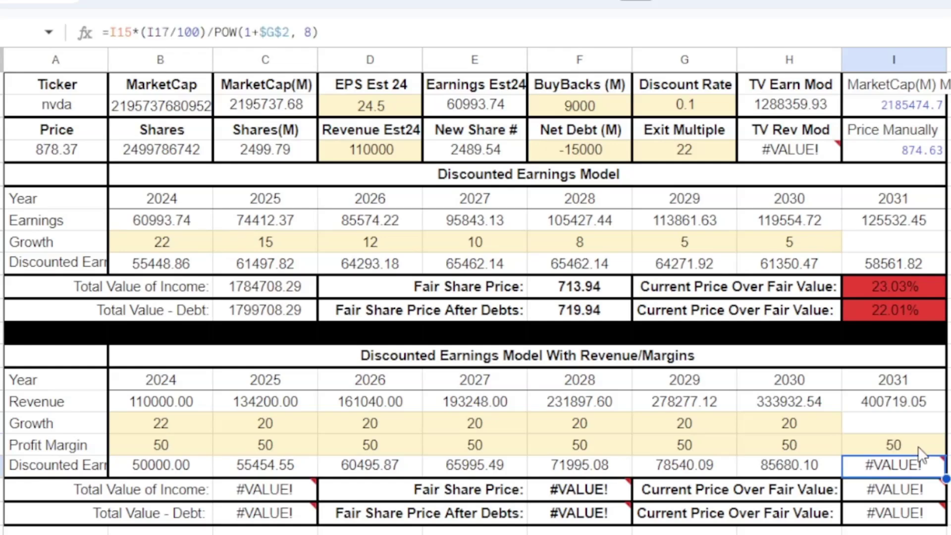
# - Inspect the Revenue/Margins model's fair share price after debts against its growth and profit margin assumptions, highlighting the whole valuation sheet
pyautogui.click(559, 520)
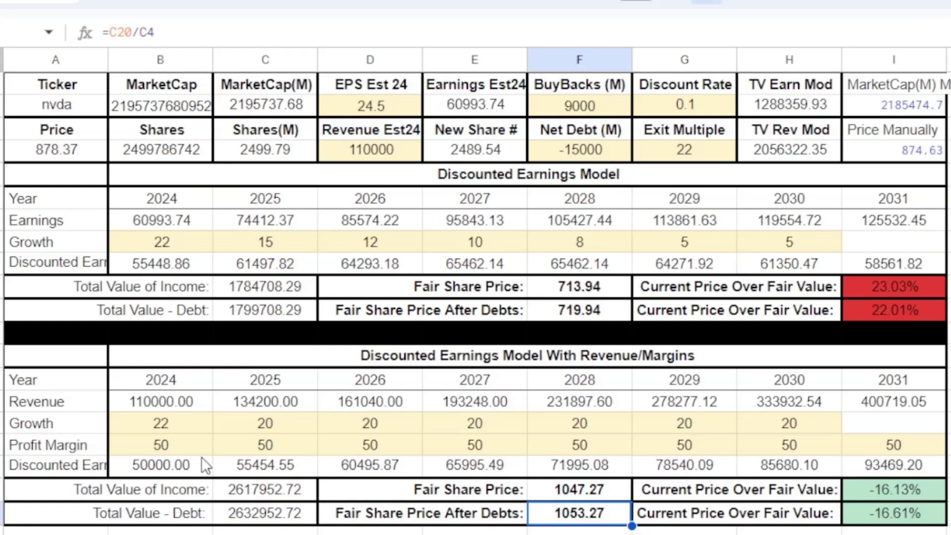
pyautogui.moveTo(155, 422); pyautogui.dragTo(919, 454)
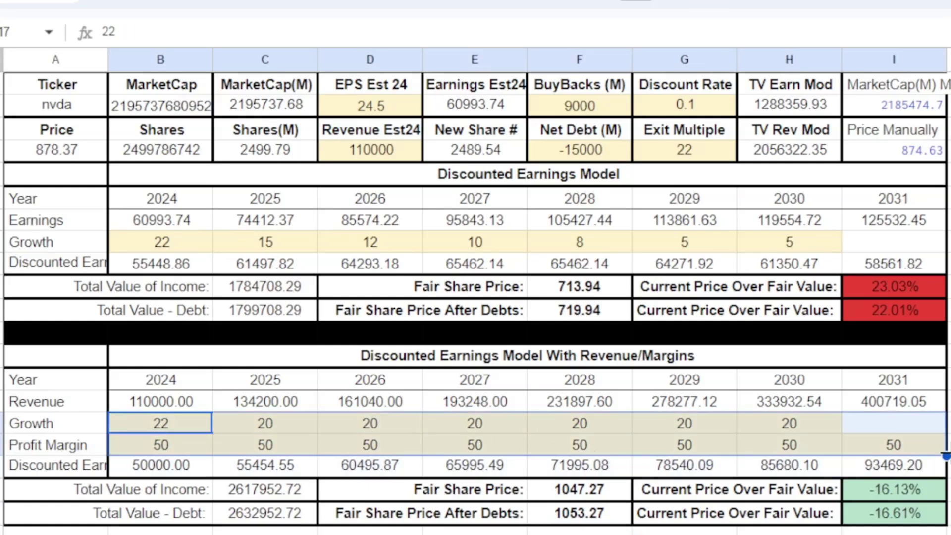
pyautogui.click(829, 530)
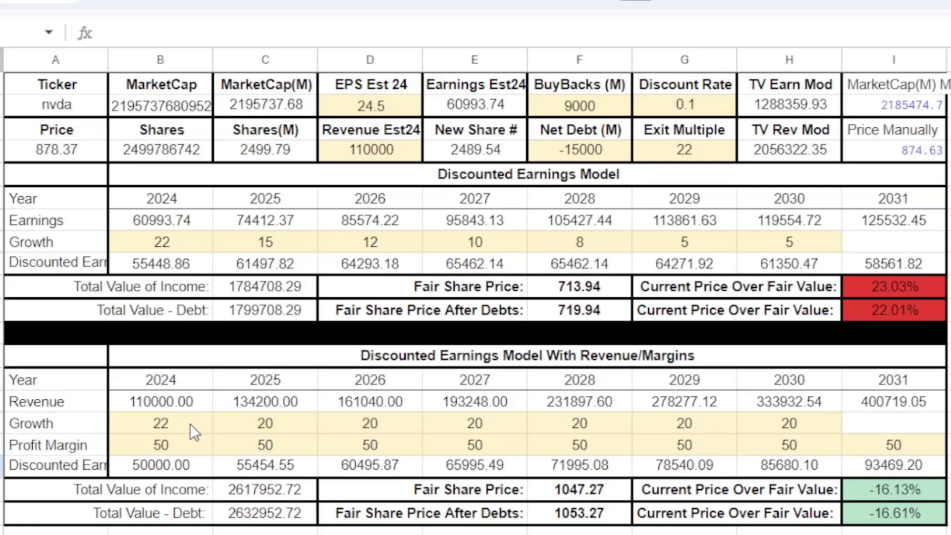
pyautogui.moveTo(171, 423); pyautogui.dragTo(904, 435)
pyautogui.click(904, 423)
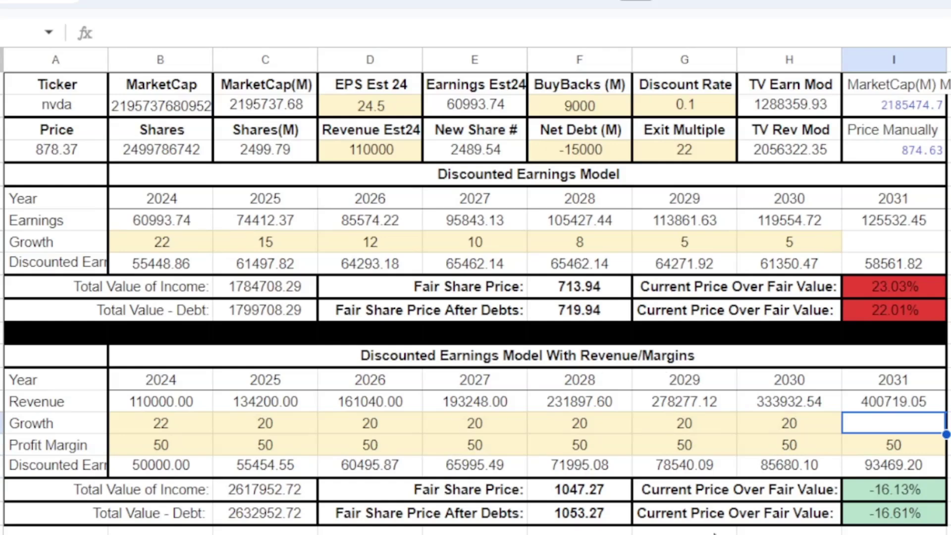
pyautogui.moveTo(914, 515); pyautogui.dragTo(27, 89)
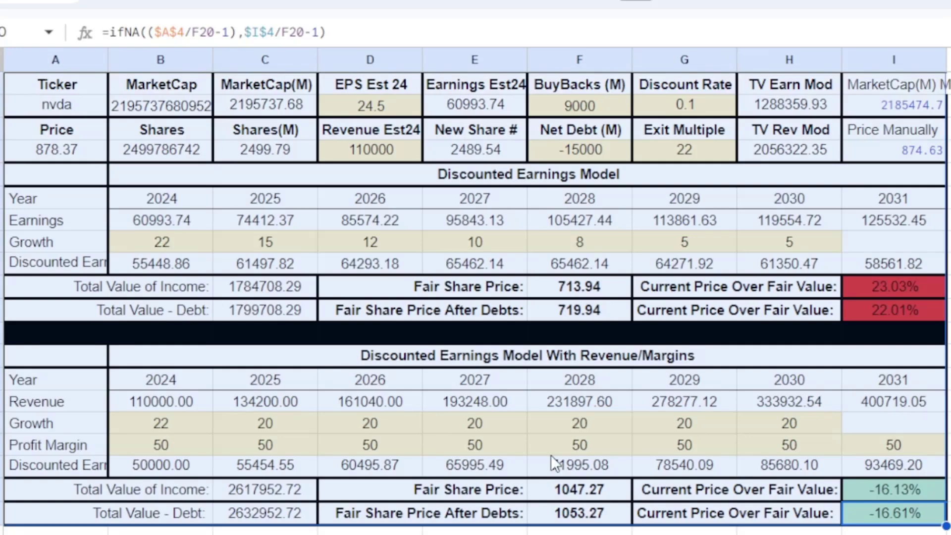
pyautogui.click(856, 421)
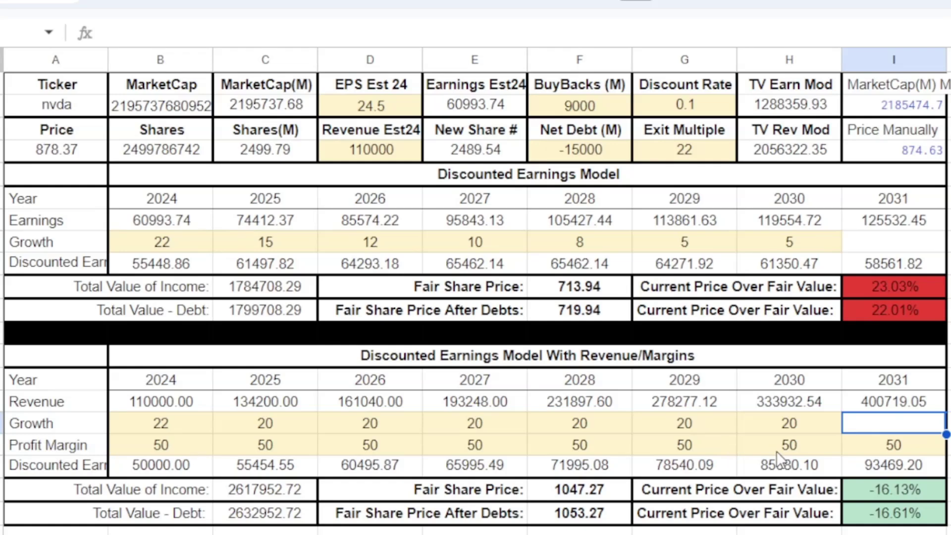
# - Inspect the formulas behind the market cap, the share price, the 2028 and 2031 discounted earnings, and the 2031 earnings
pyautogui.click(184, 111)
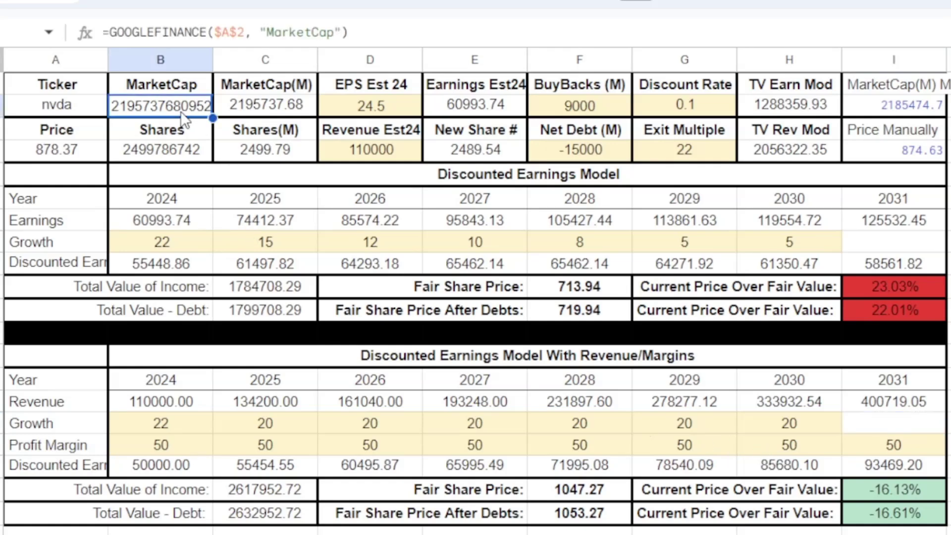
pyautogui.click(68, 153)
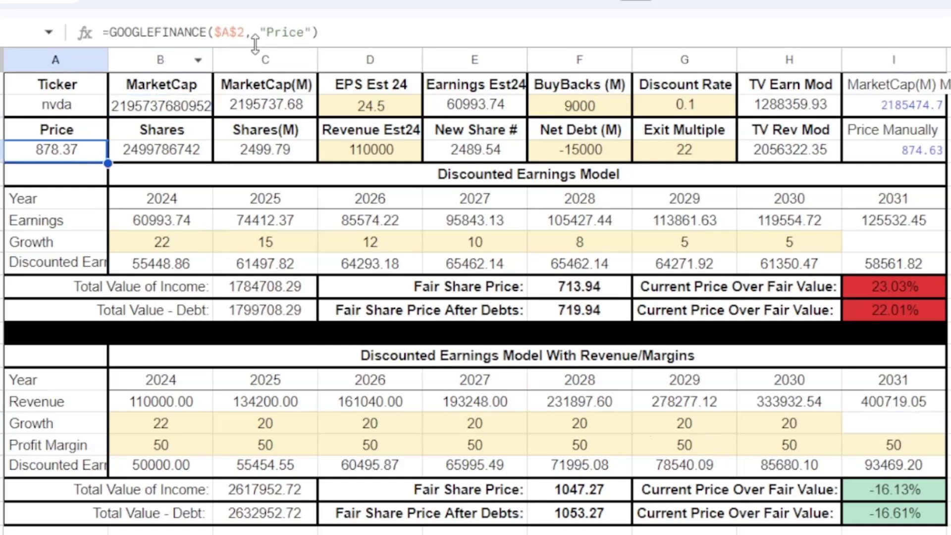
pyautogui.click(549, 270)
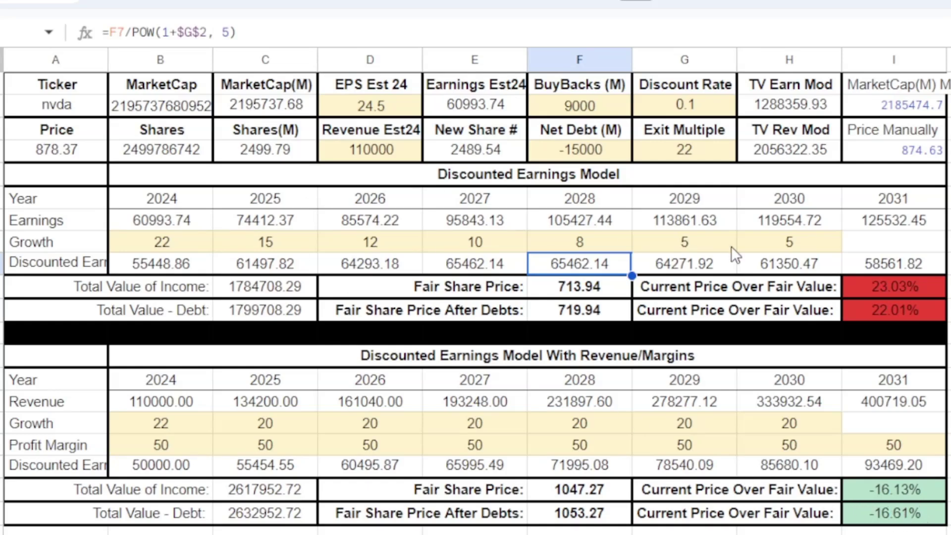
pyautogui.click(929, 261)
pyautogui.click(875, 225)
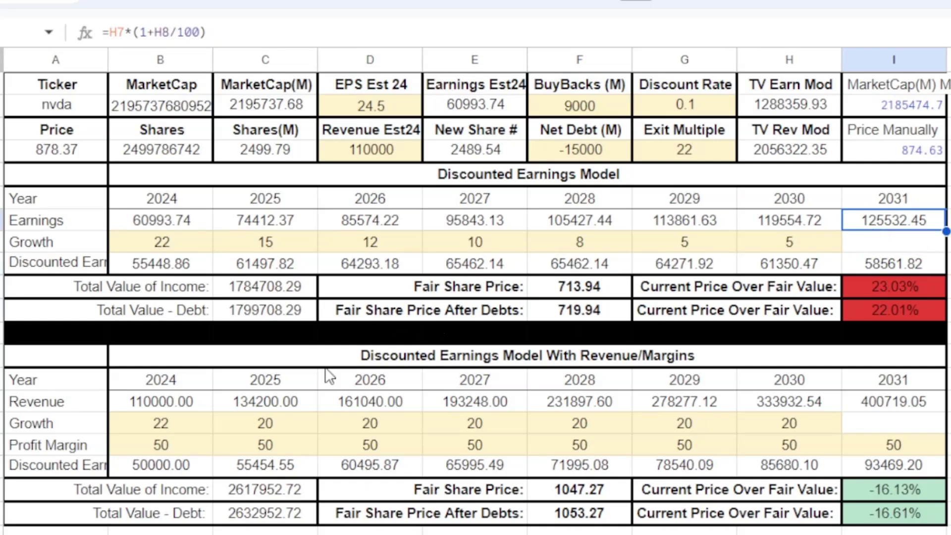